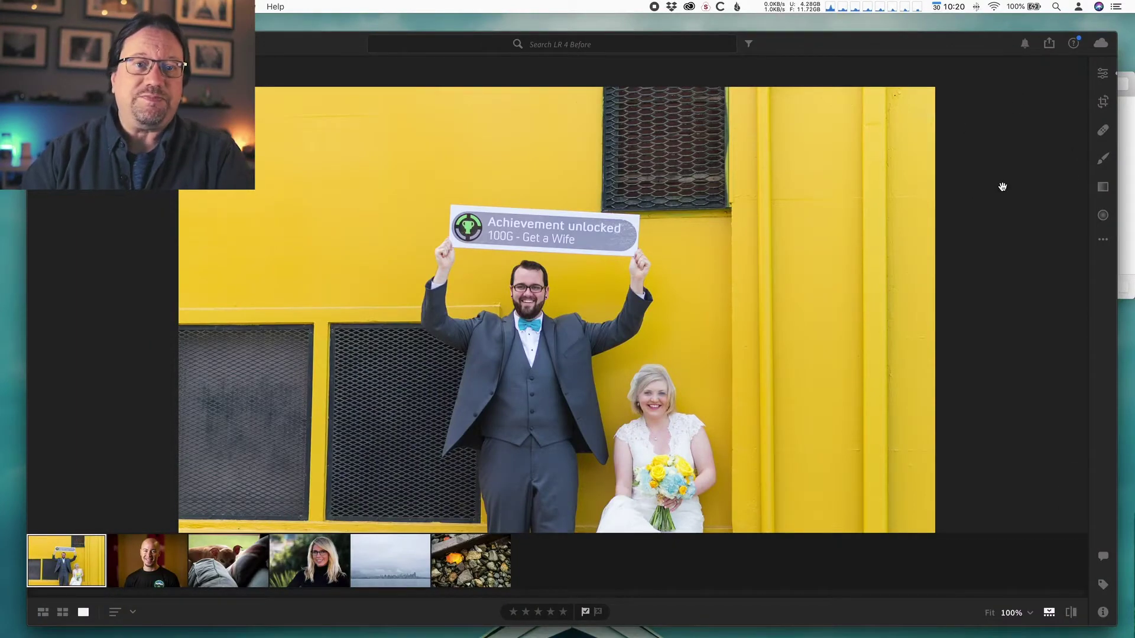
Step: Open the photo's edit controls and expand the Effects settings
click(1103, 73)
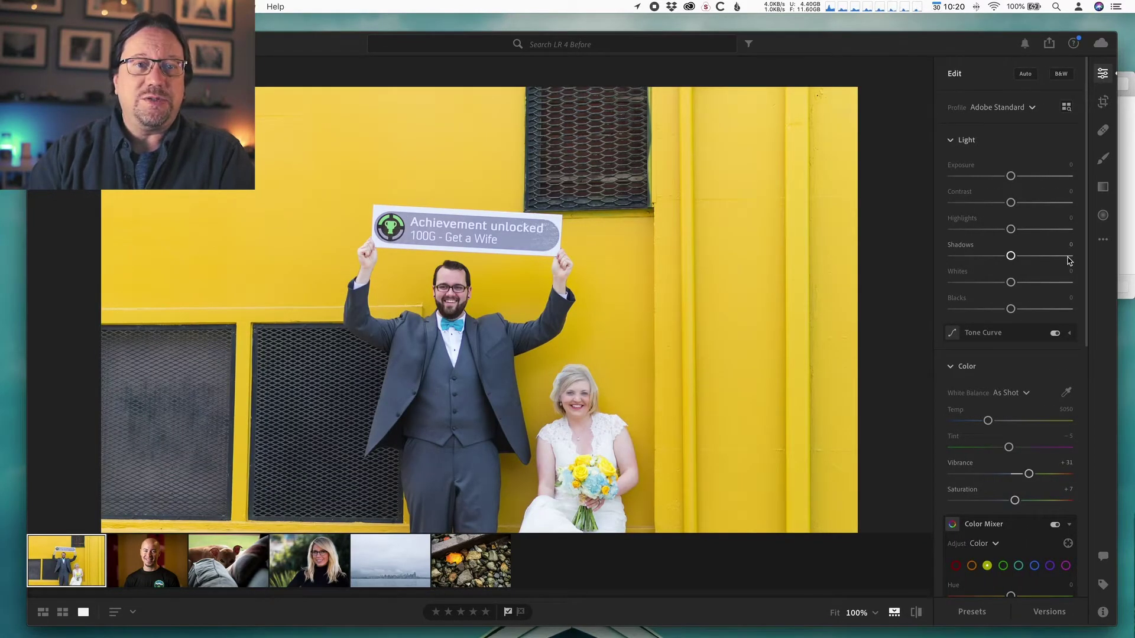
scroll(1069, 261, down, 10)
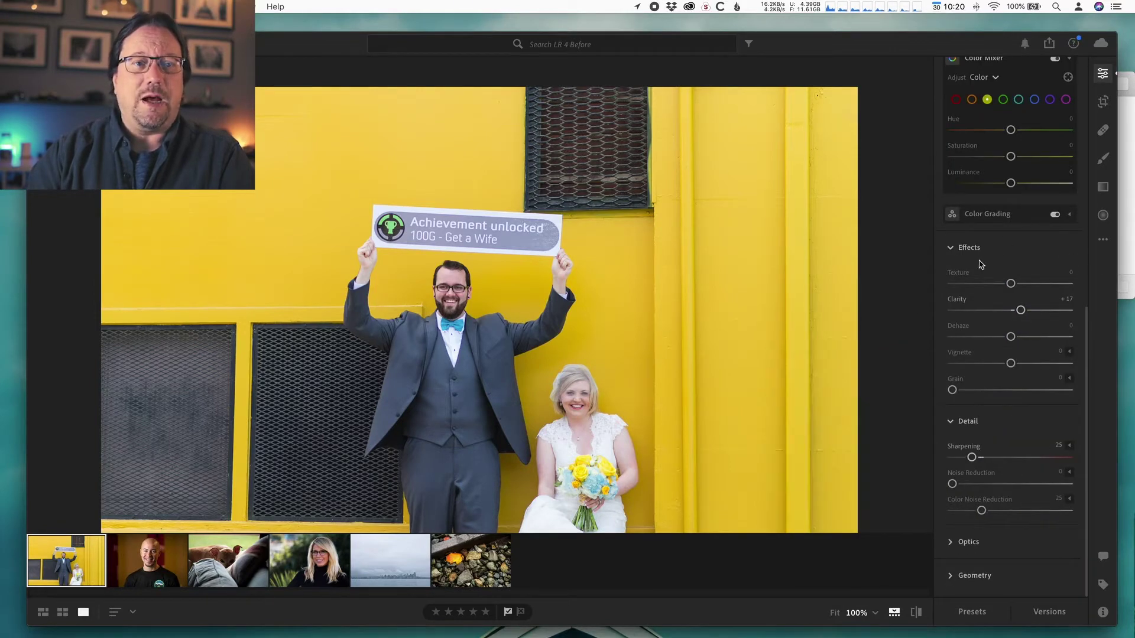
click(965, 247)
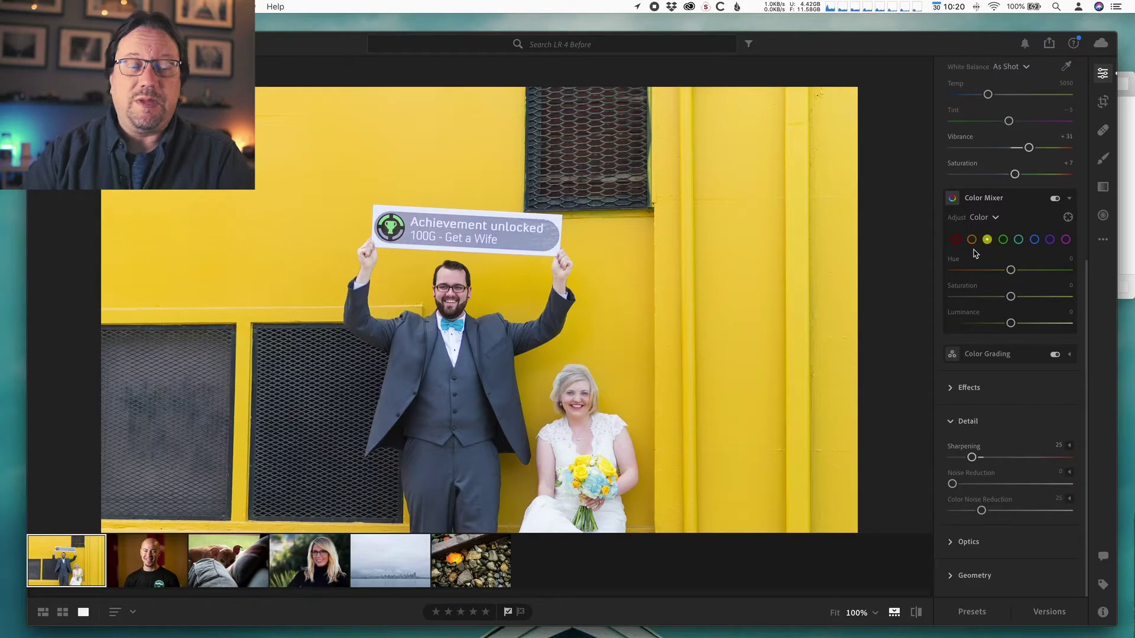
click(971, 388)
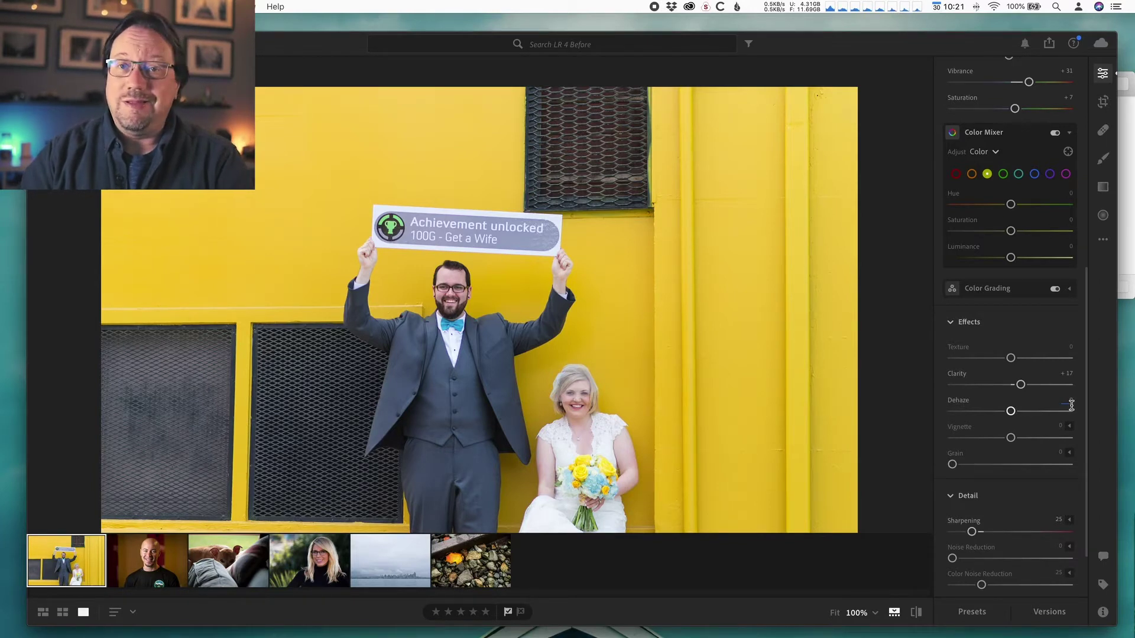
Step: Test the photo's vignette at +100 and +9, return it to 0, and darken it to -20
drag(1010, 437, 1069, 438)
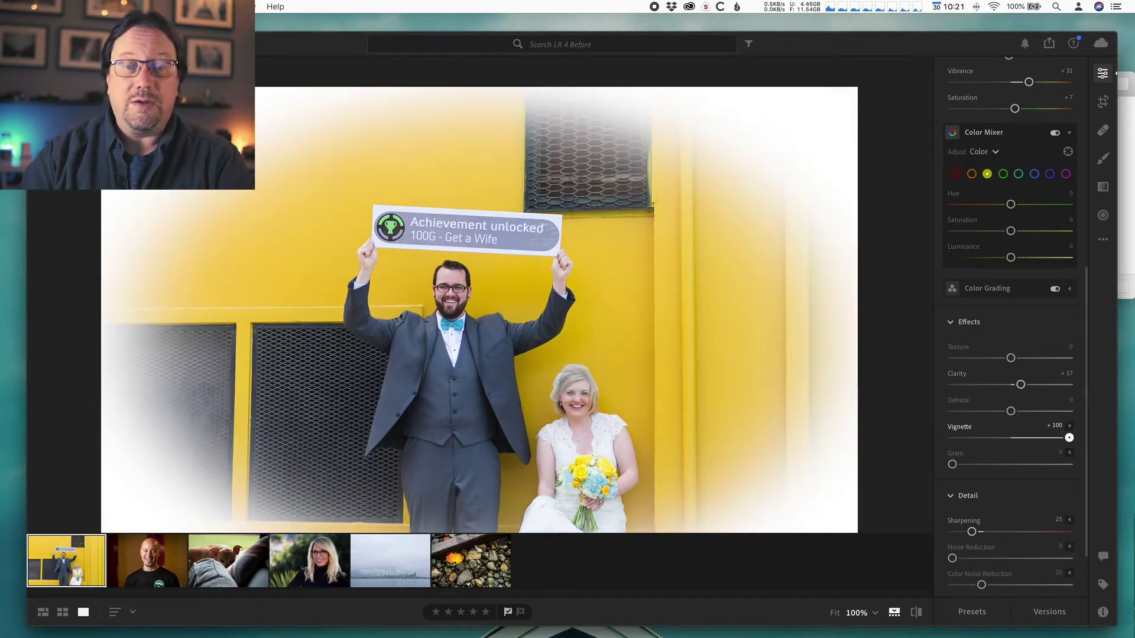
drag(1067, 438, 1010, 438)
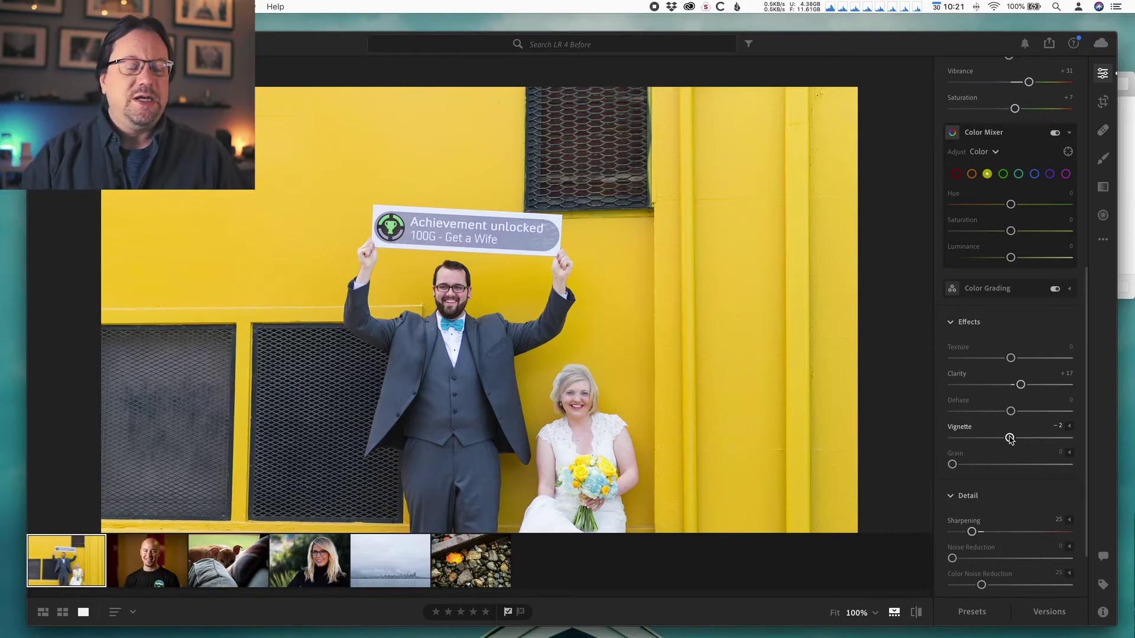
drag(1010, 438, 1016, 439)
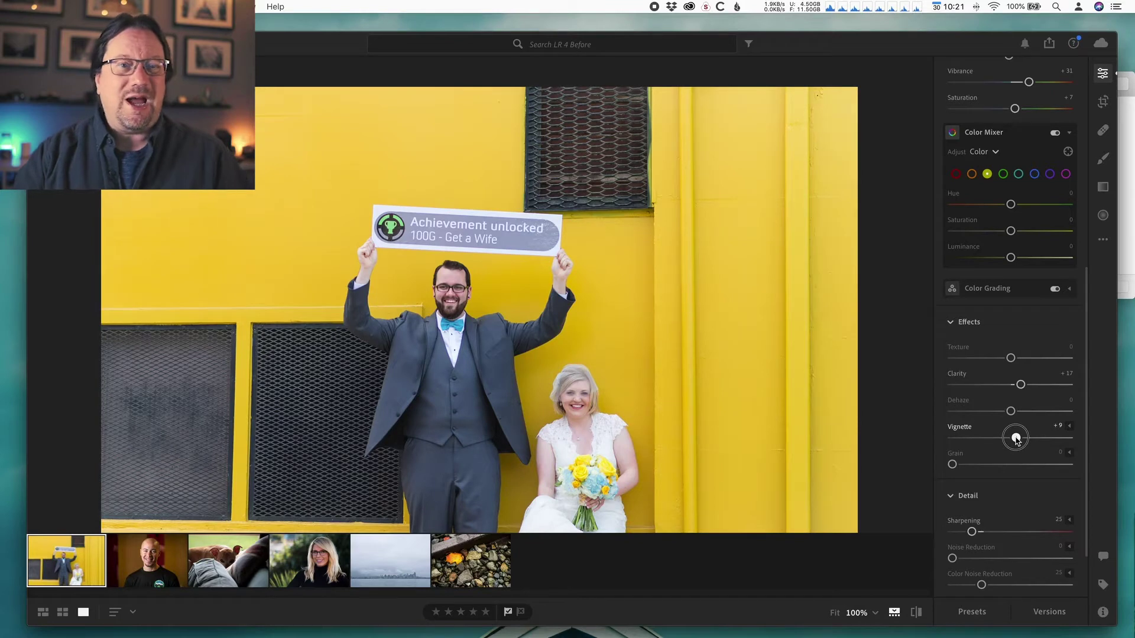
drag(1016, 439, 1011, 439)
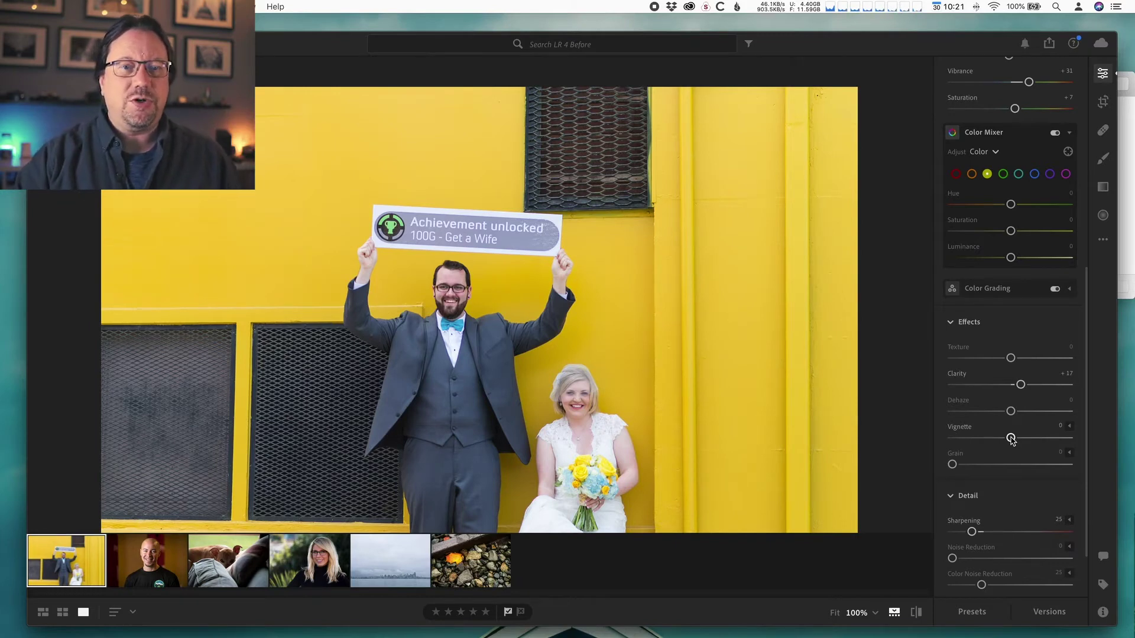
click(1011, 438)
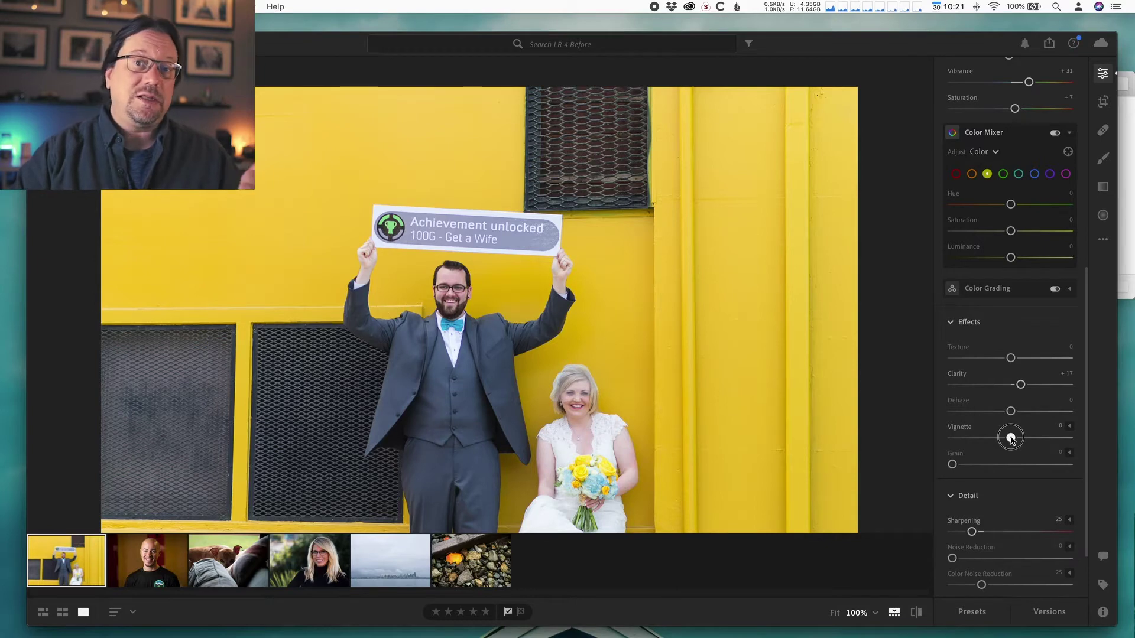
drag(1011, 438, 999, 439)
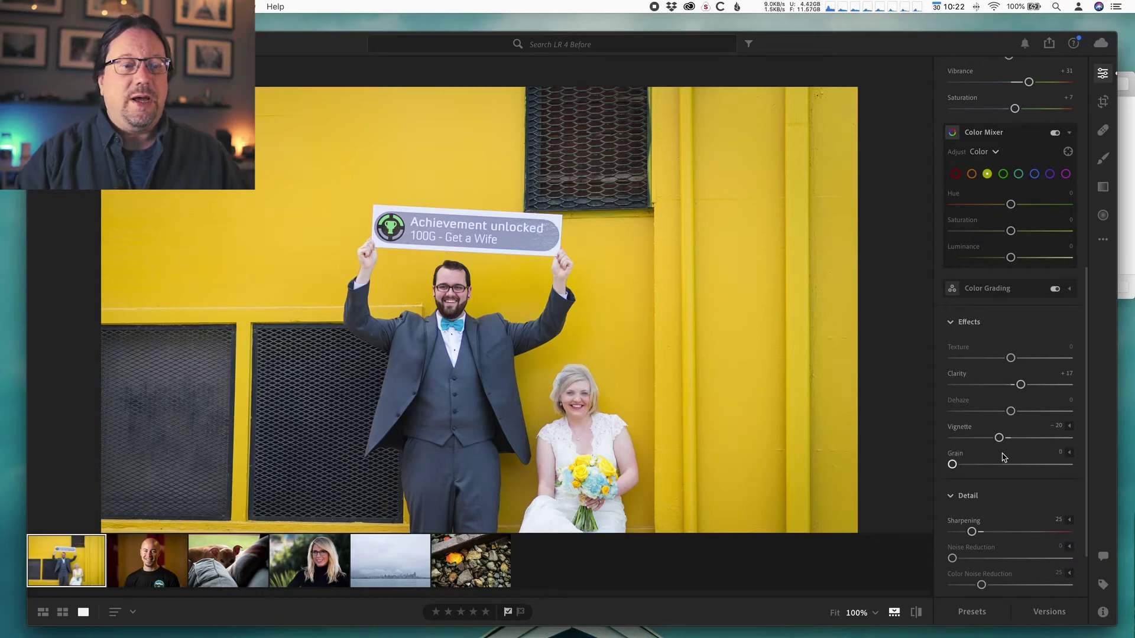
Step: Compare the vignetted wedding photo with its original, unedited version
click(895, 612)
click(895, 612)
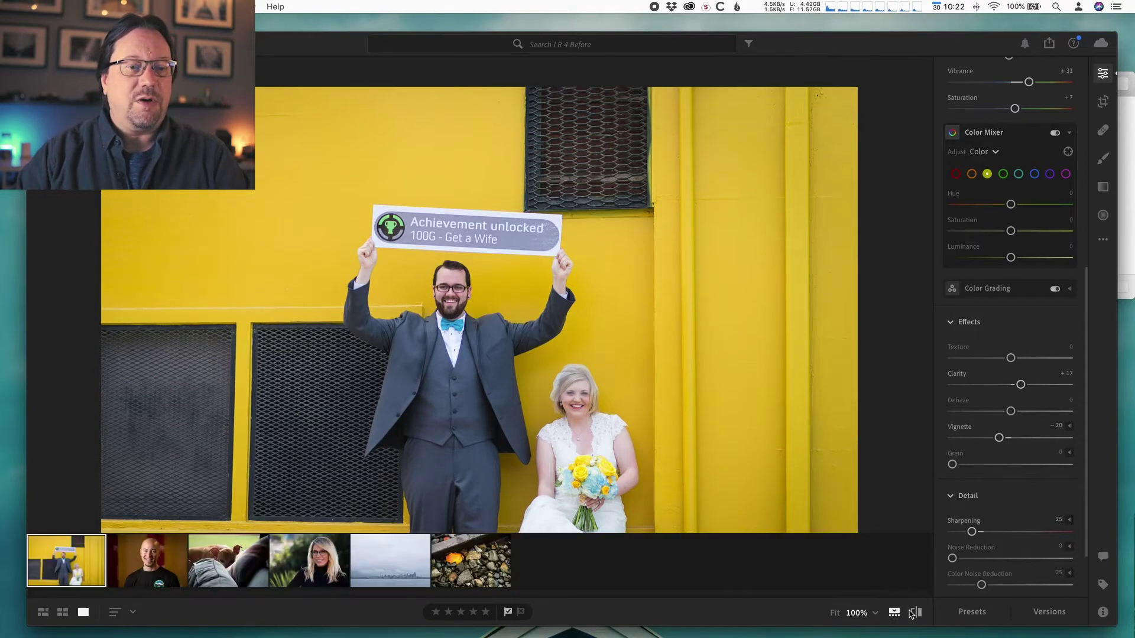
click(916, 614)
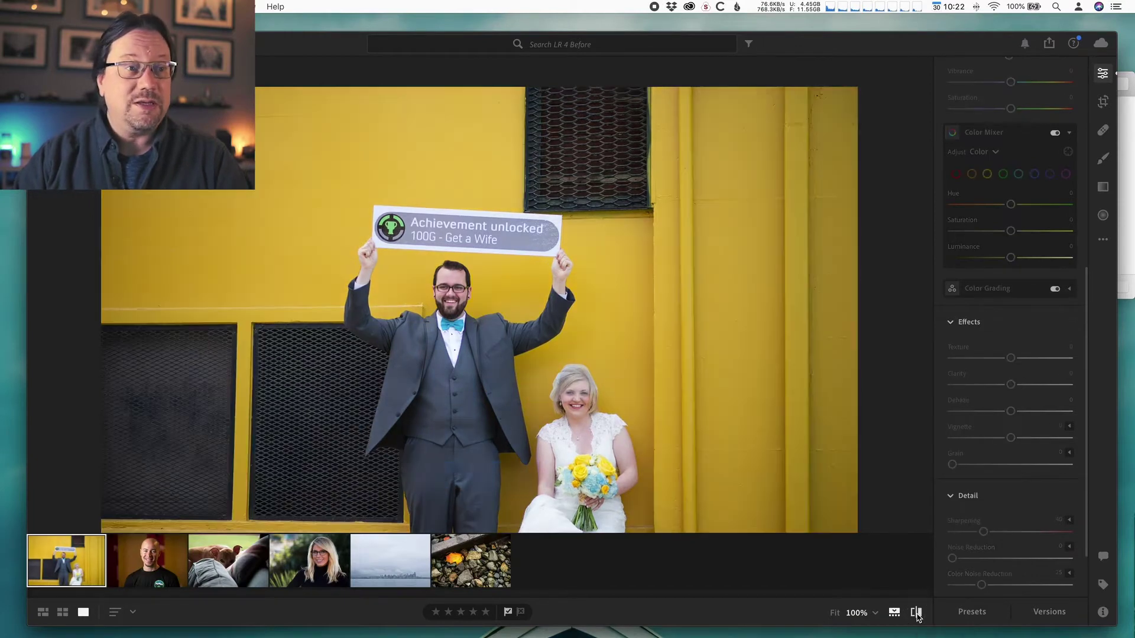
click(916, 613)
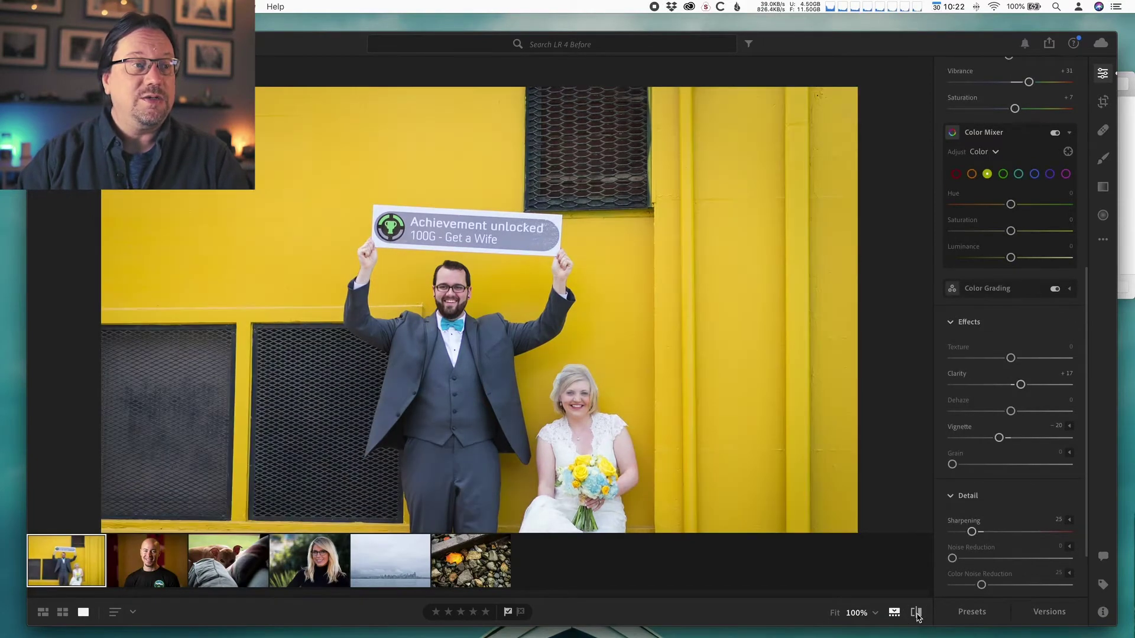
click(916, 614)
click(916, 614)
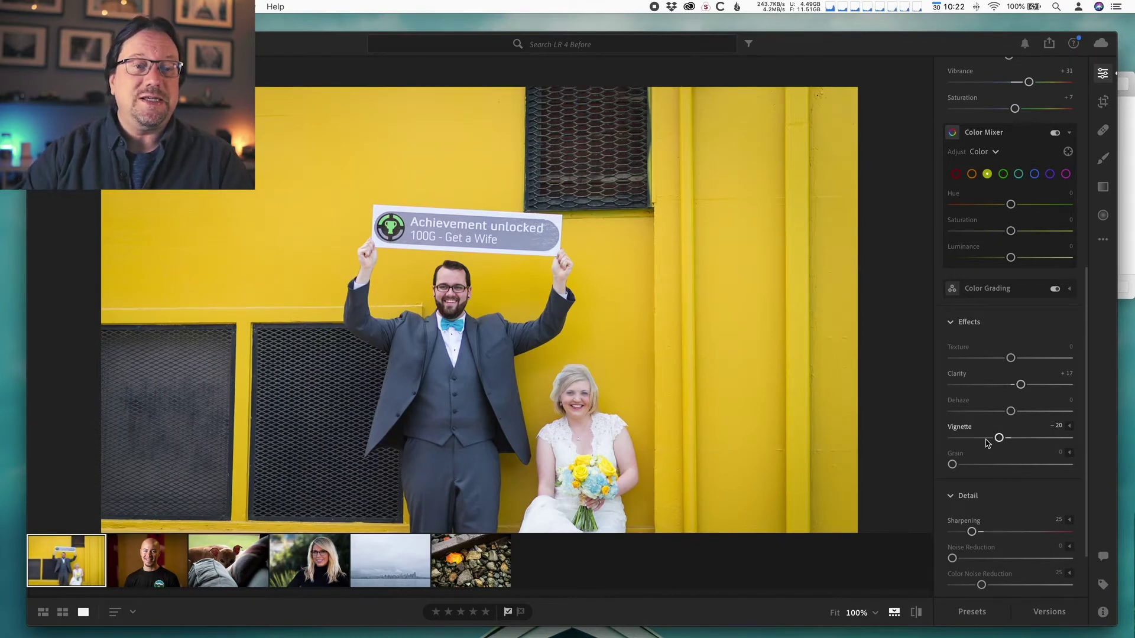
Step: Darken the vignette to -28, reveal its additional options, and push it to -100
drag(1001, 444, 995, 439)
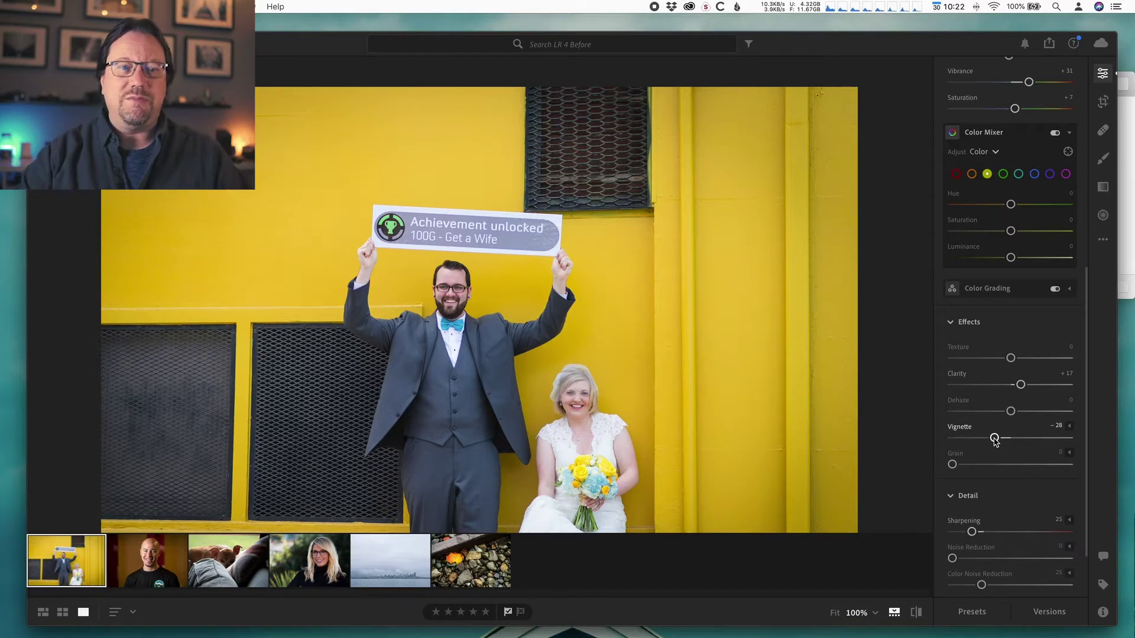
click(1071, 428)
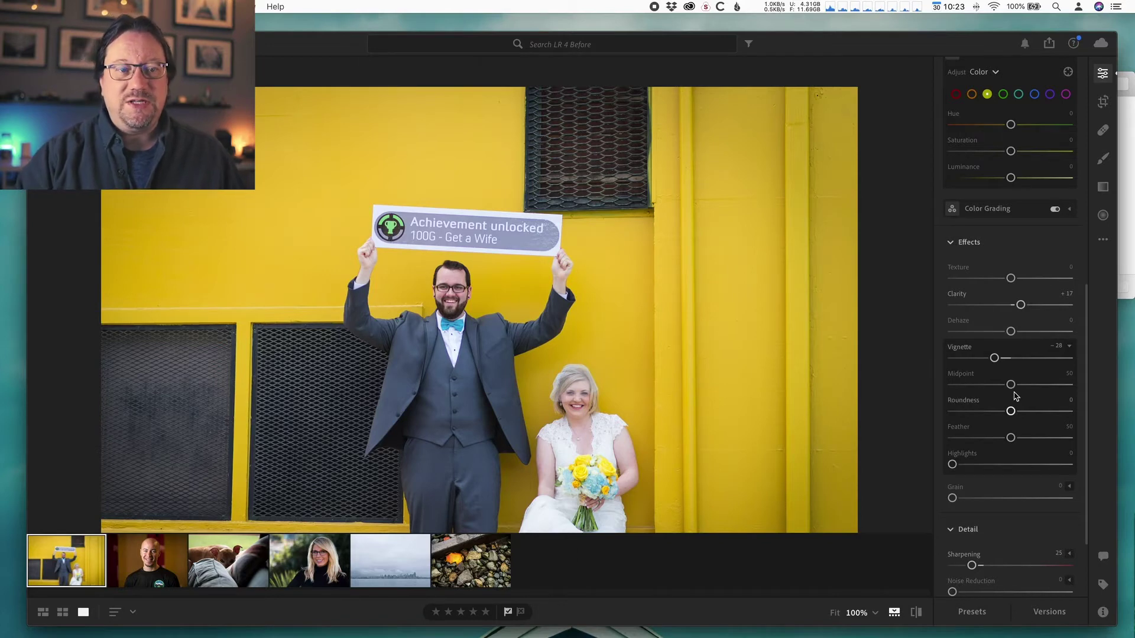
drag(994, 357, 926, 358)
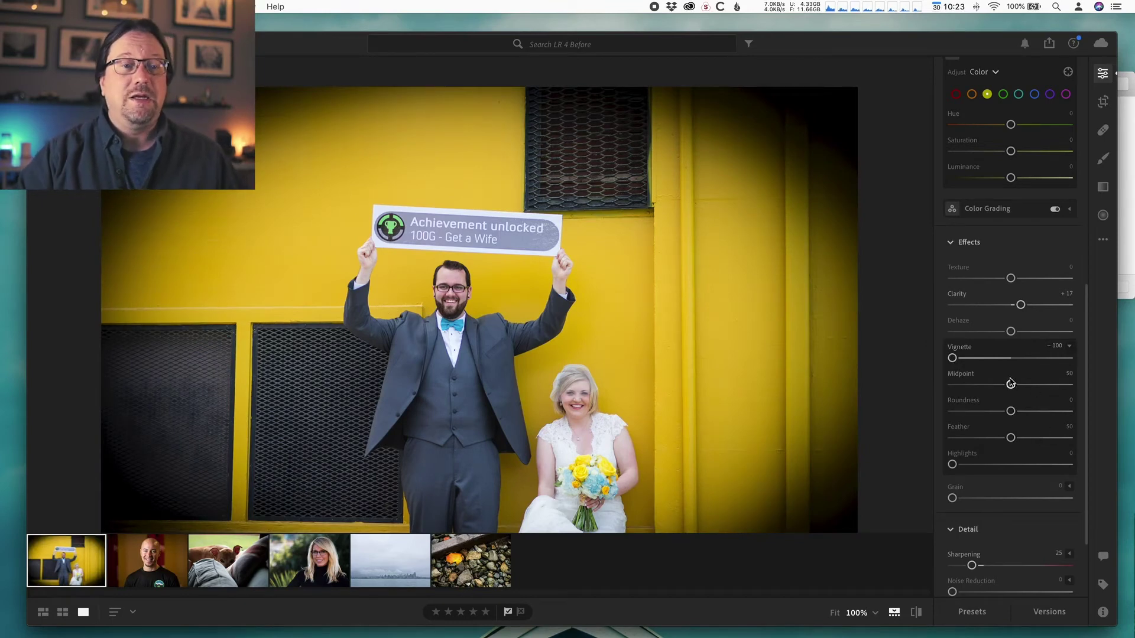
Step: Test the vignette's Midpoint at 0 and 100 with the filmstrip hidden, and restore it to 50
drag(1011, 384, 883, 383)
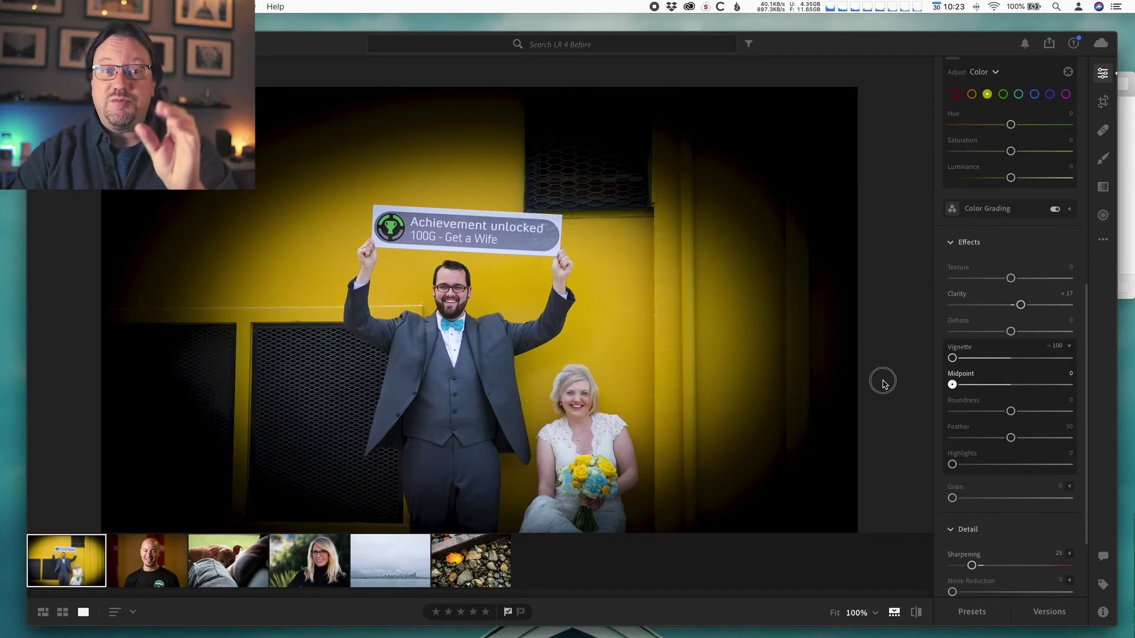
drag(941, 389, 1069, 385)
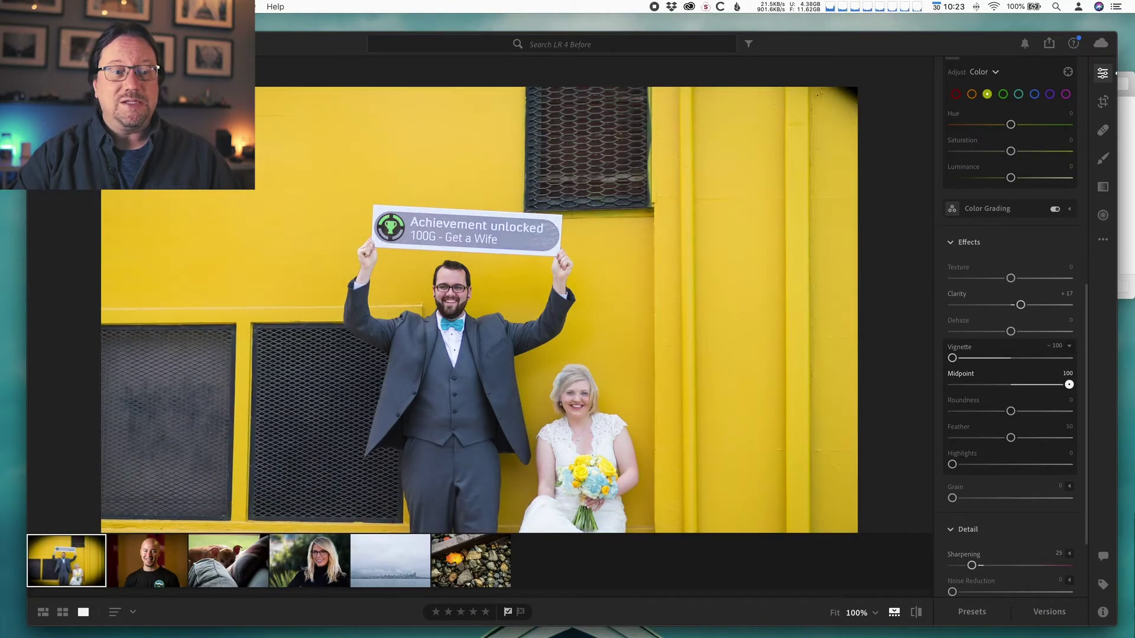
click(895, 613)
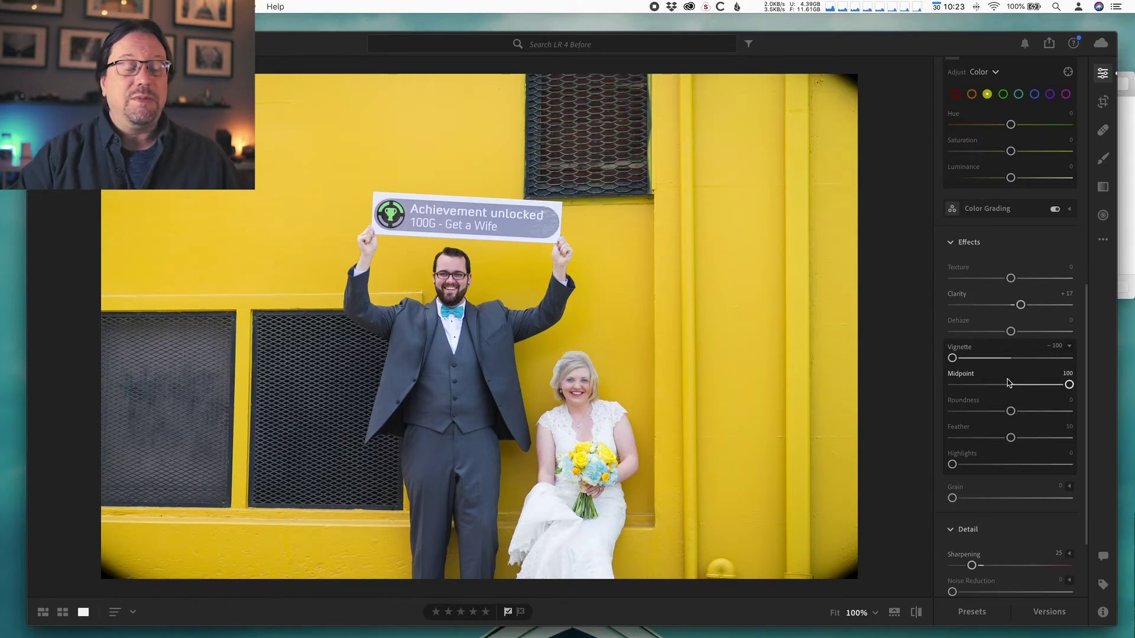
double_click(1070, 385)
Step: Test the vignette's Roundness at +100 and -100 and vary its Feather, resetting them to their defaults
drag(1012, 413, 1069, 411)
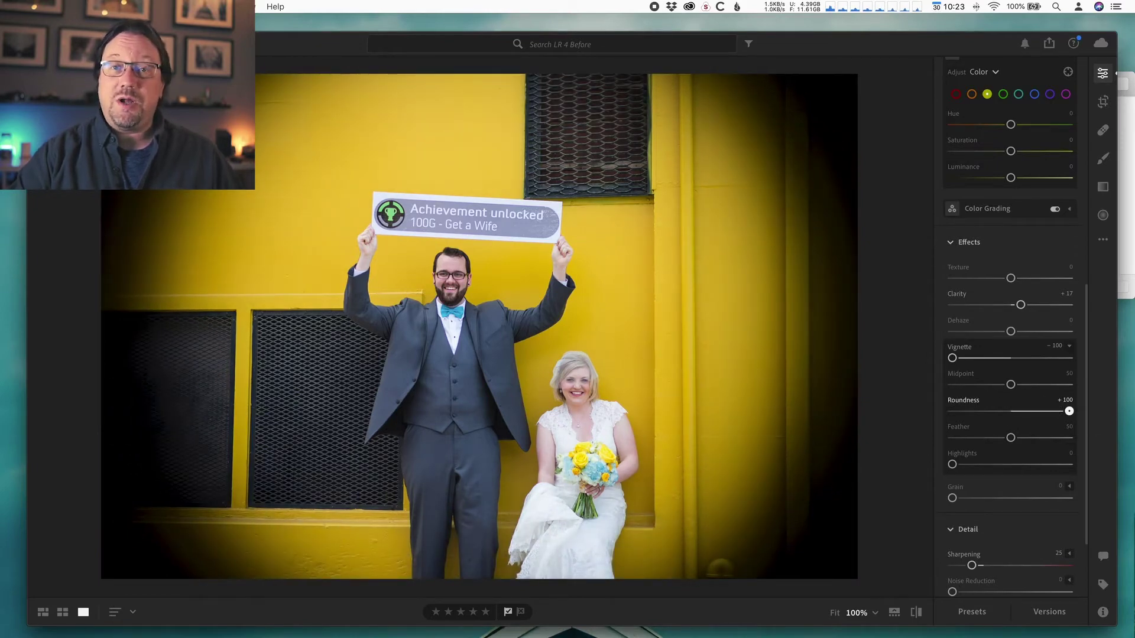
drag(1069, 411, 814, 443)
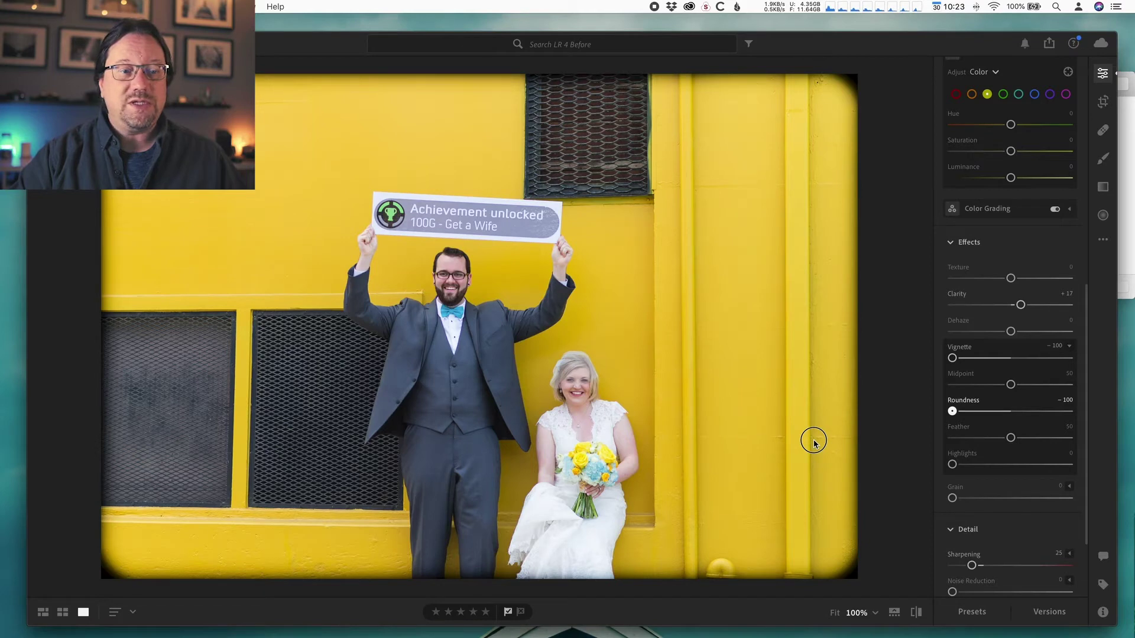
drag(1011, 438, 1069, 438)
drag(1107, 472, 1015, 461)
double_click(1013, 437)
double_click(1013, 463)
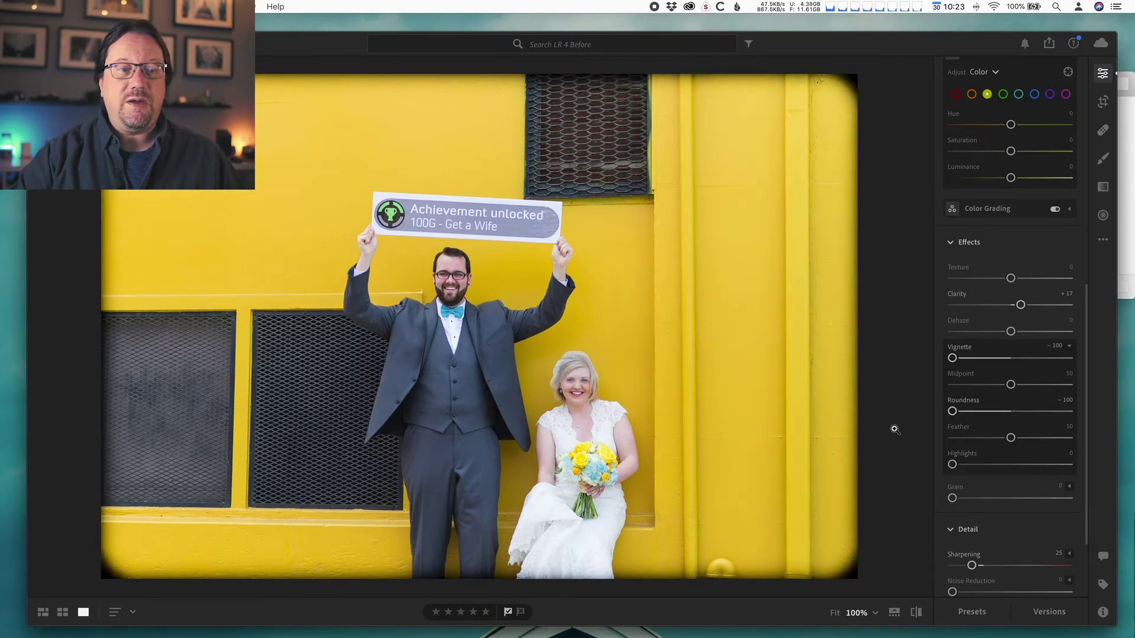
double_click(956, 414)
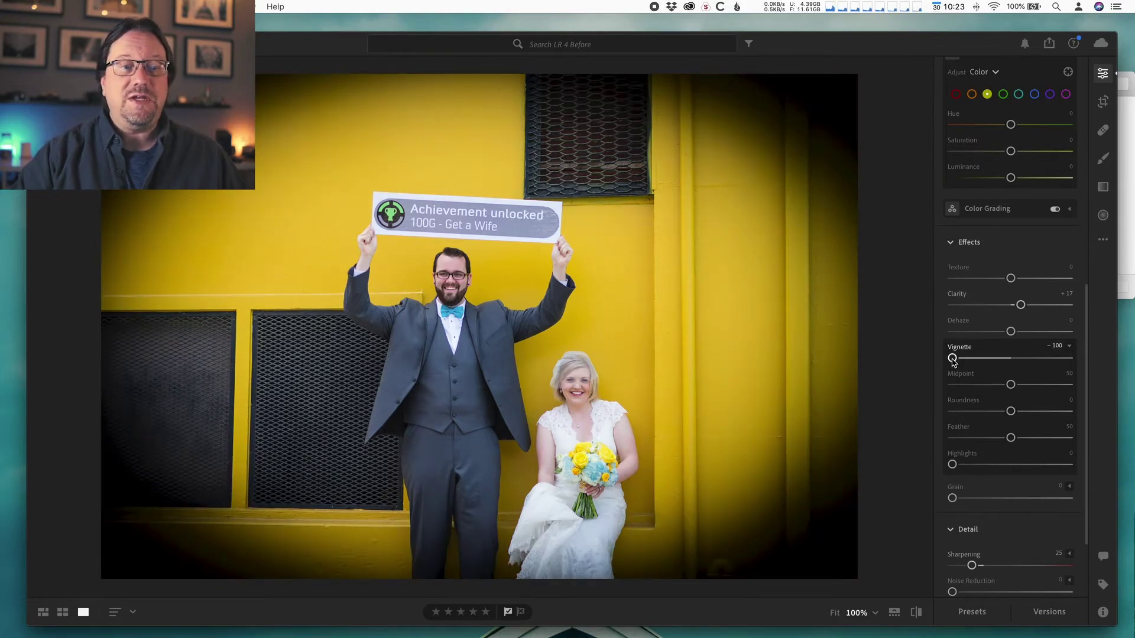
Step: Set the vignette to a subtle -17 and collapse its additional options
drag(953, 361, 1001, 367)
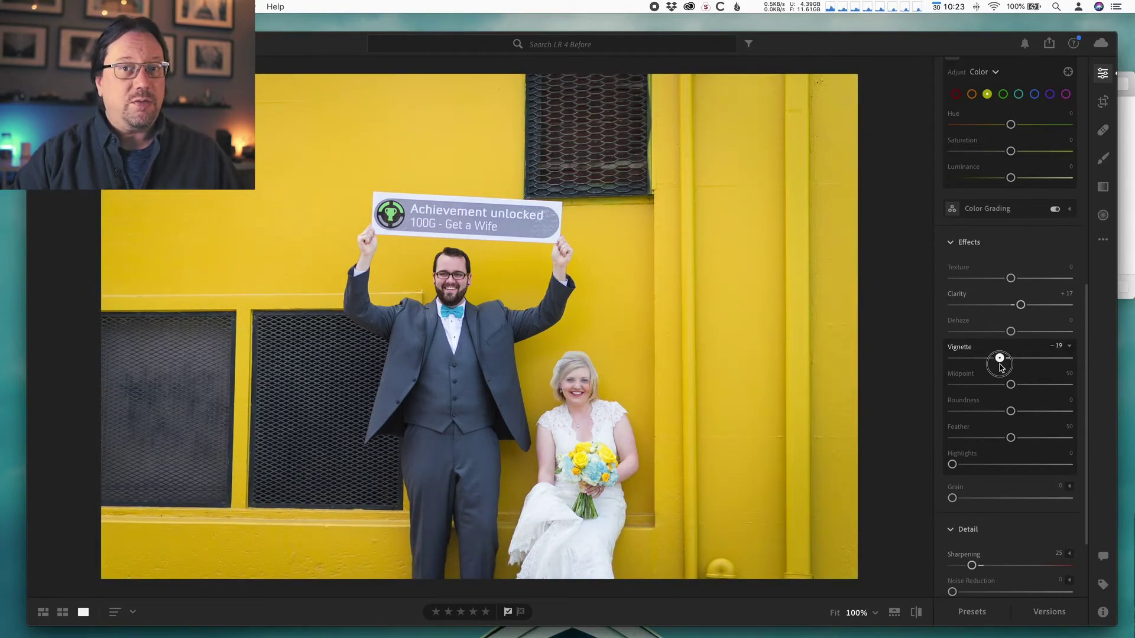
mouse_move(1001, 366)
mouse_down()
mouse_move(968, 364)
mouse_move(1002, 365)
mouse_up()
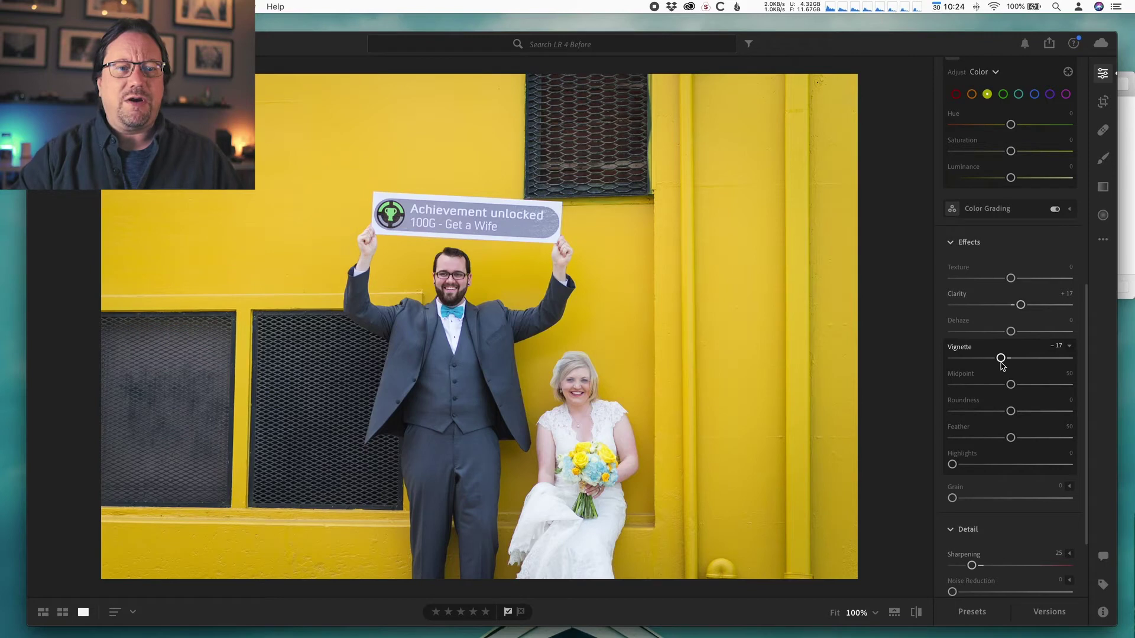
mouse_move(1002, 361)
mouse_down()
mouse_move(1035, 365)
mouse_move(1001, 358)
mouse_up()
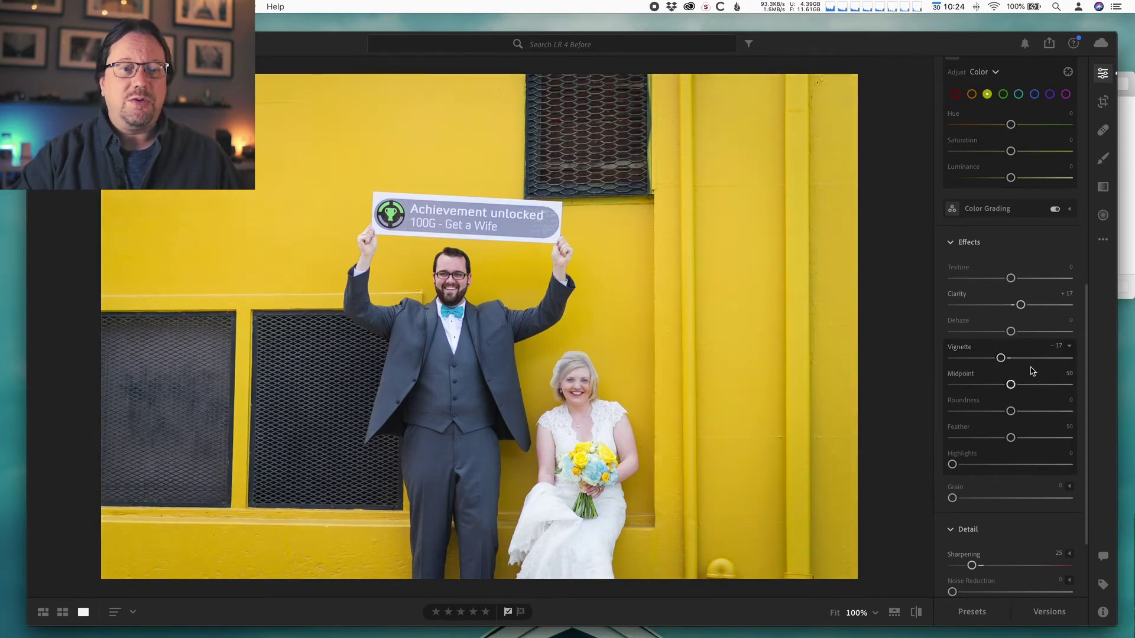
click(1070, 347)
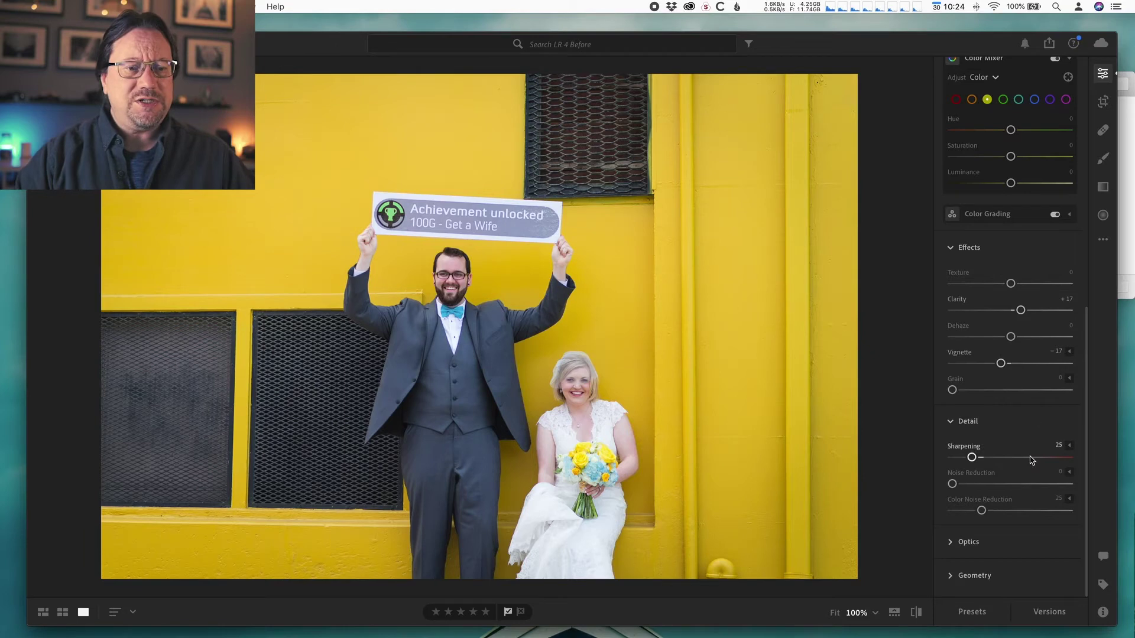
Step: Add grain at 48 to the photo while viewing the groom at 400% magnification
click(876, 614)
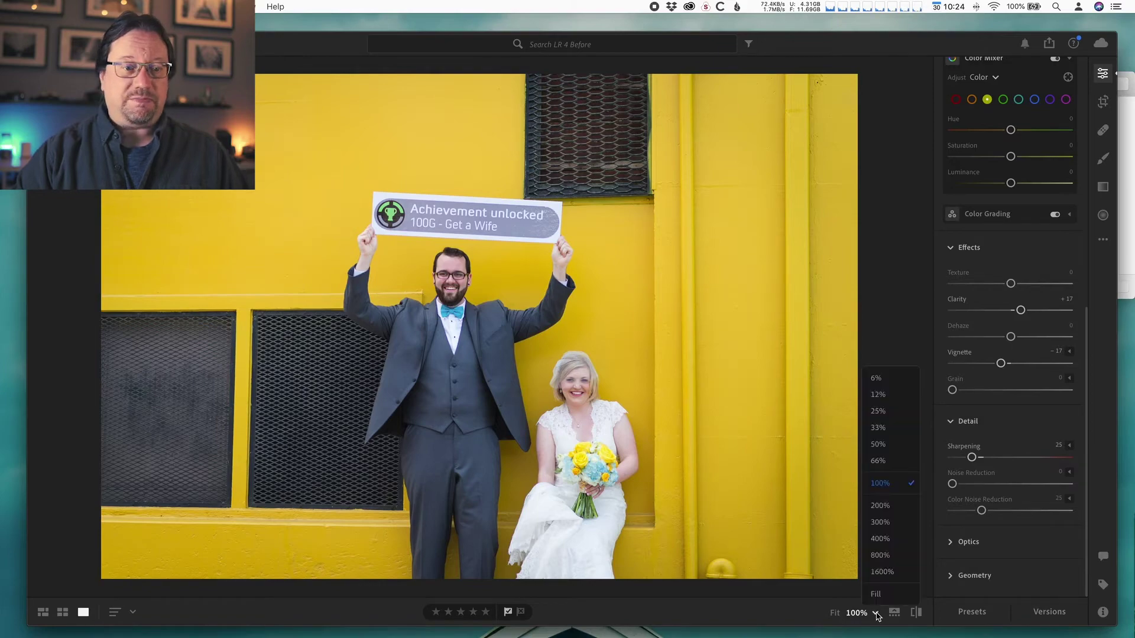
click(895, 544)
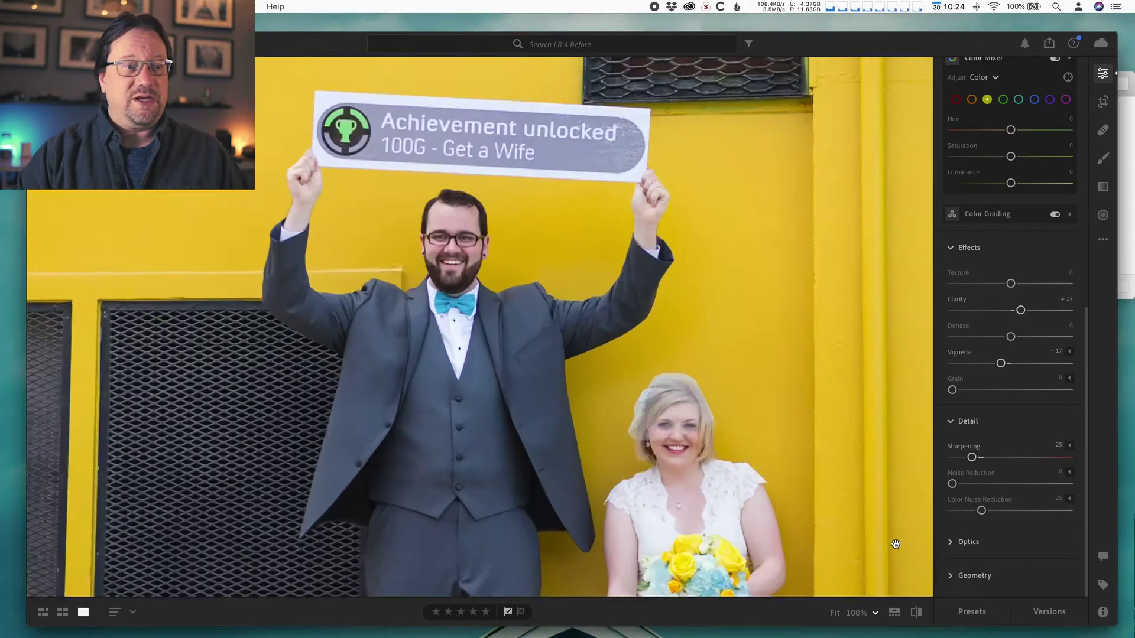
drag(686, 285, 574, 440)
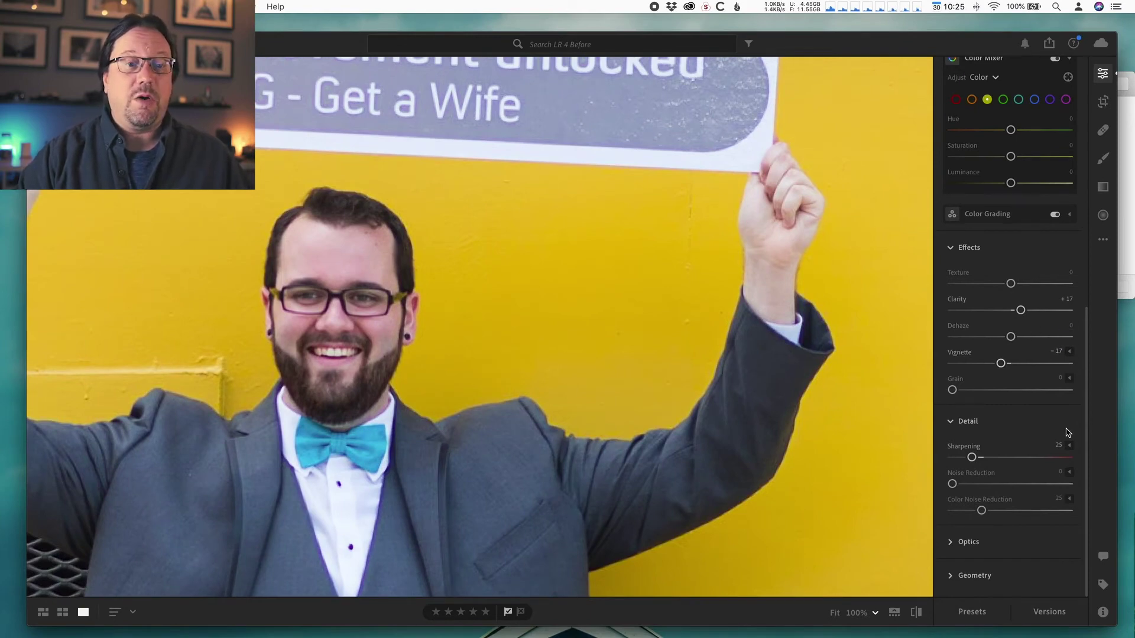
drag(952, 391, 1008, 392)
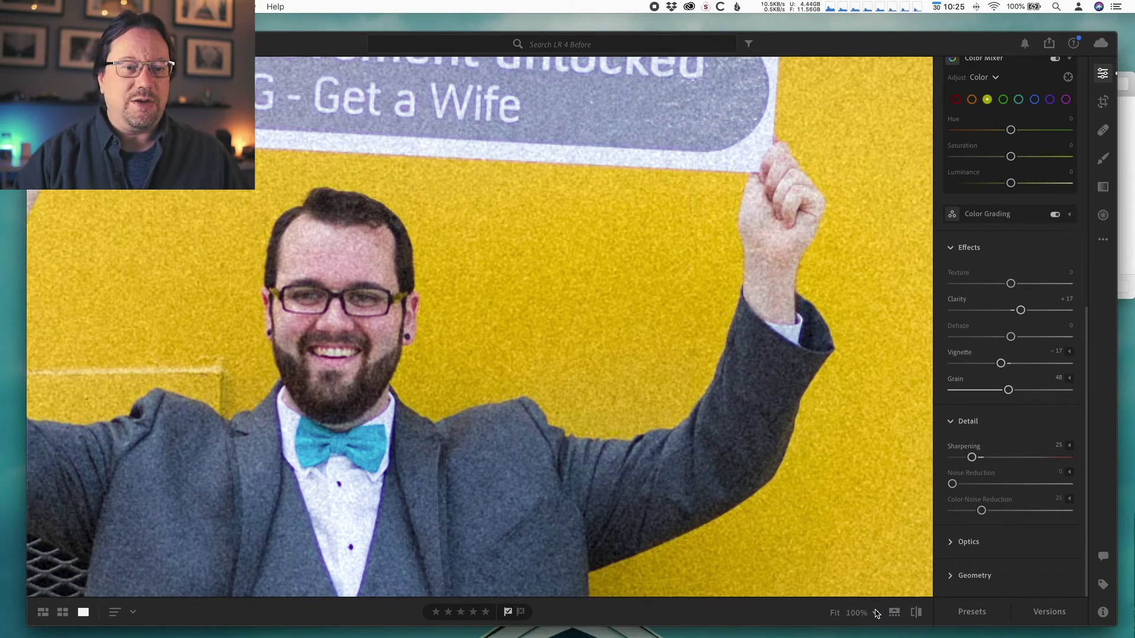
Step: Examine the grain across the photo at 100% magnification and on the groom at 400%
click(877, 614)
click(889, 485)
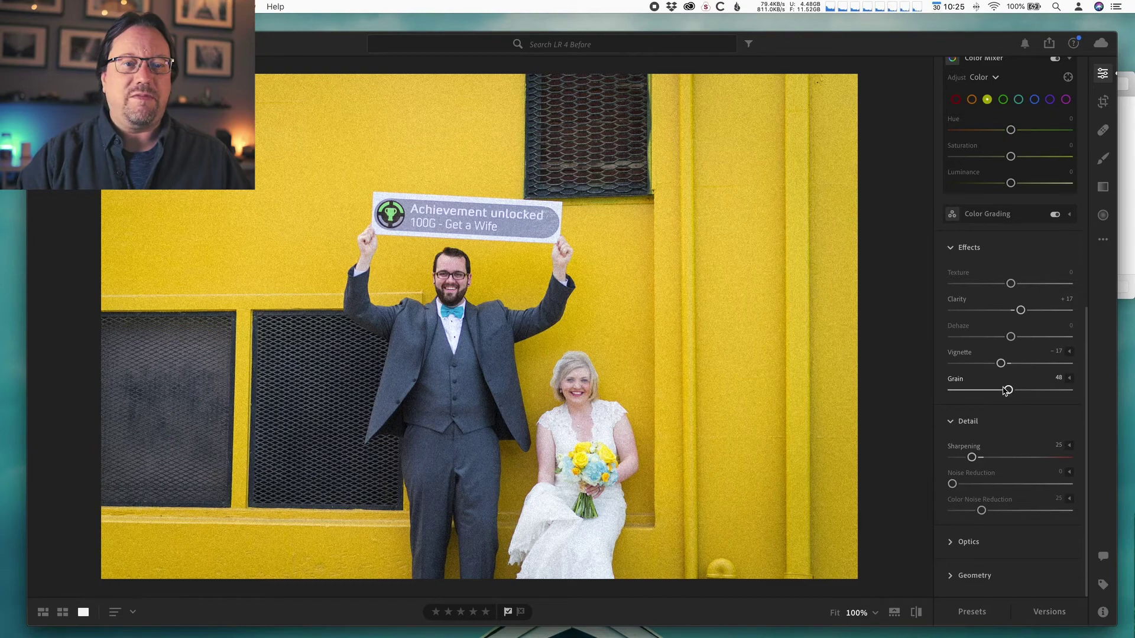
click(877, 614)
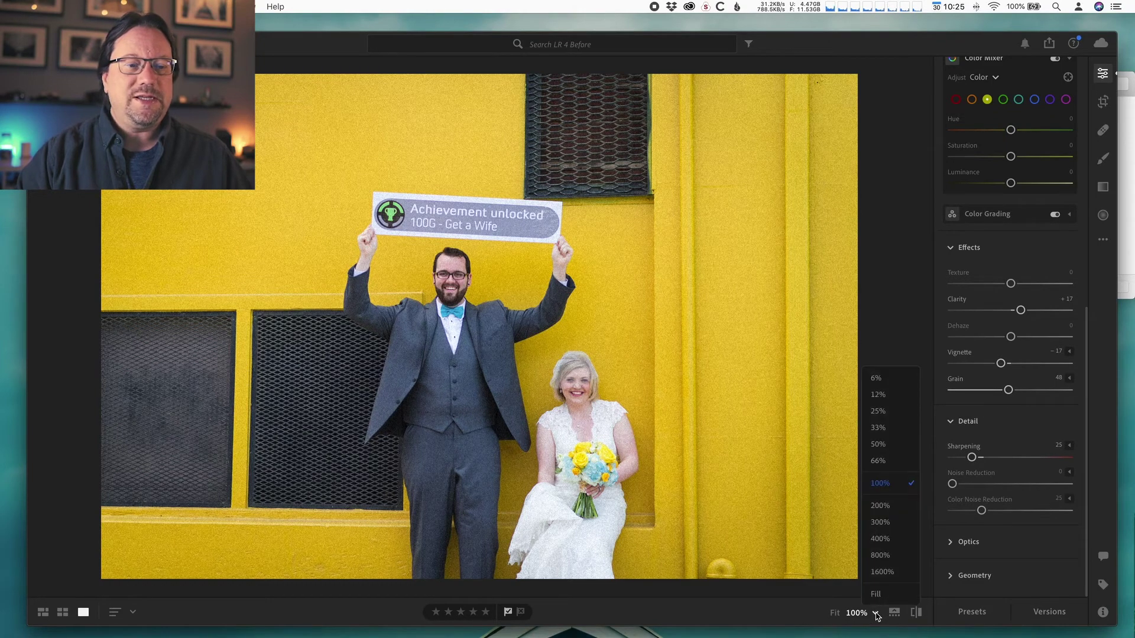
click(886, 540)
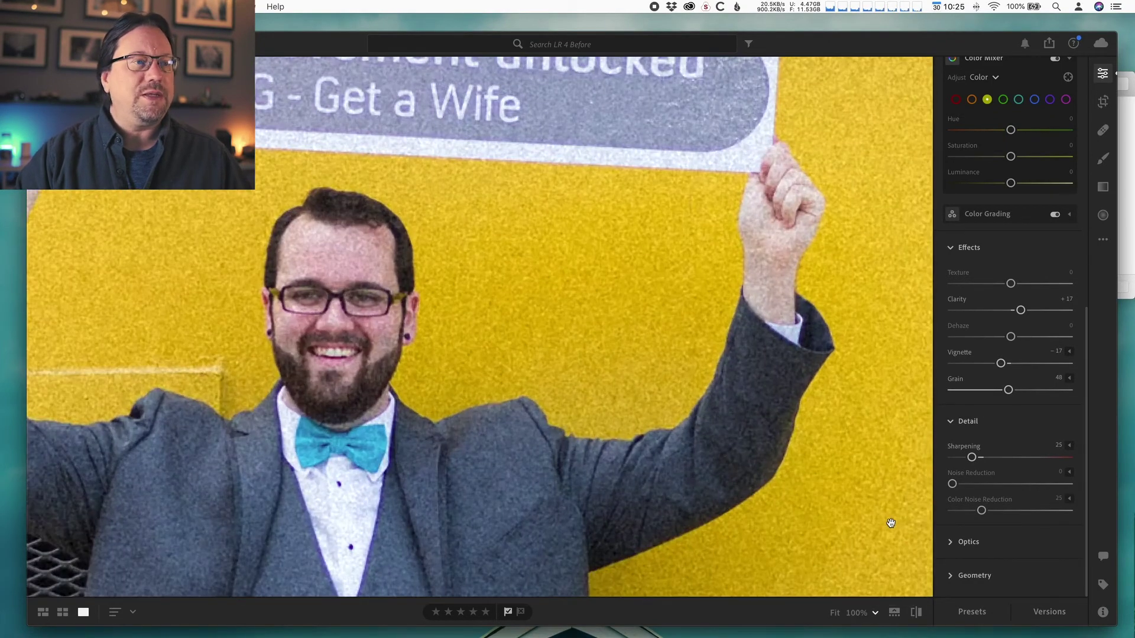
Step: Test the grain's Size, Roughness and amount at 100, reduce all three, and reset Size and Roughness to their defaults
click(1069, 379)
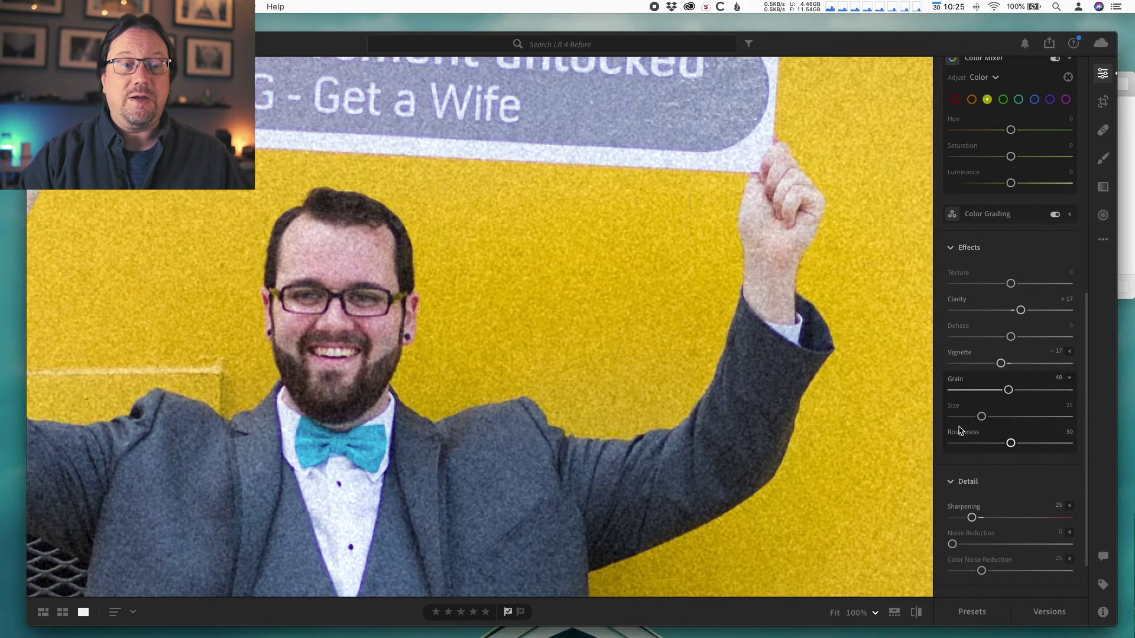
drag(981, 417, 1132, 450)
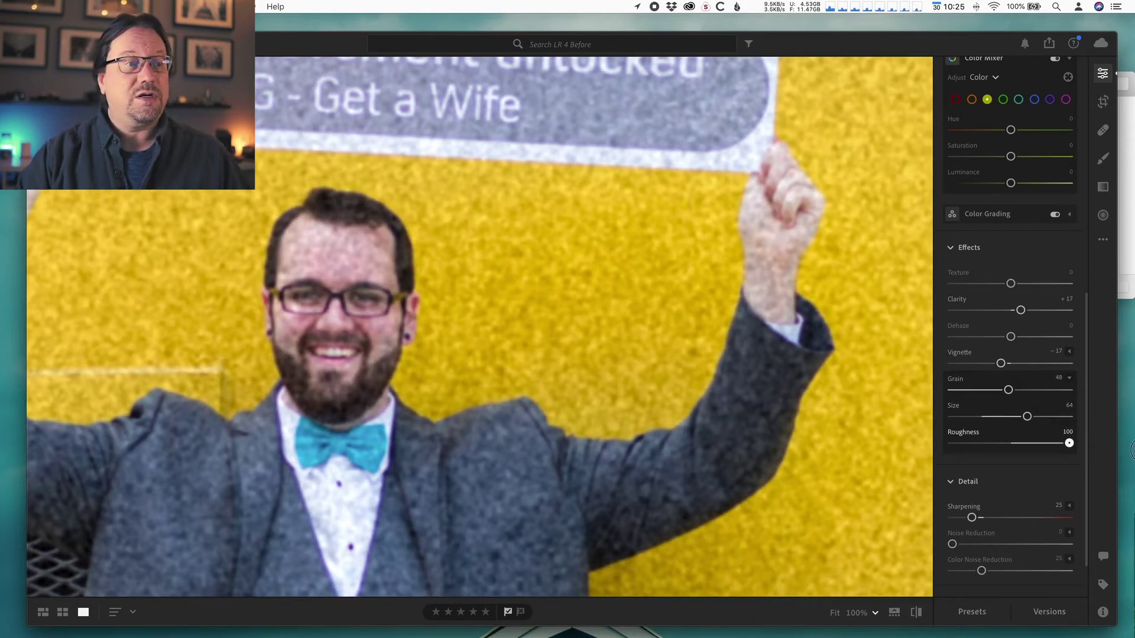
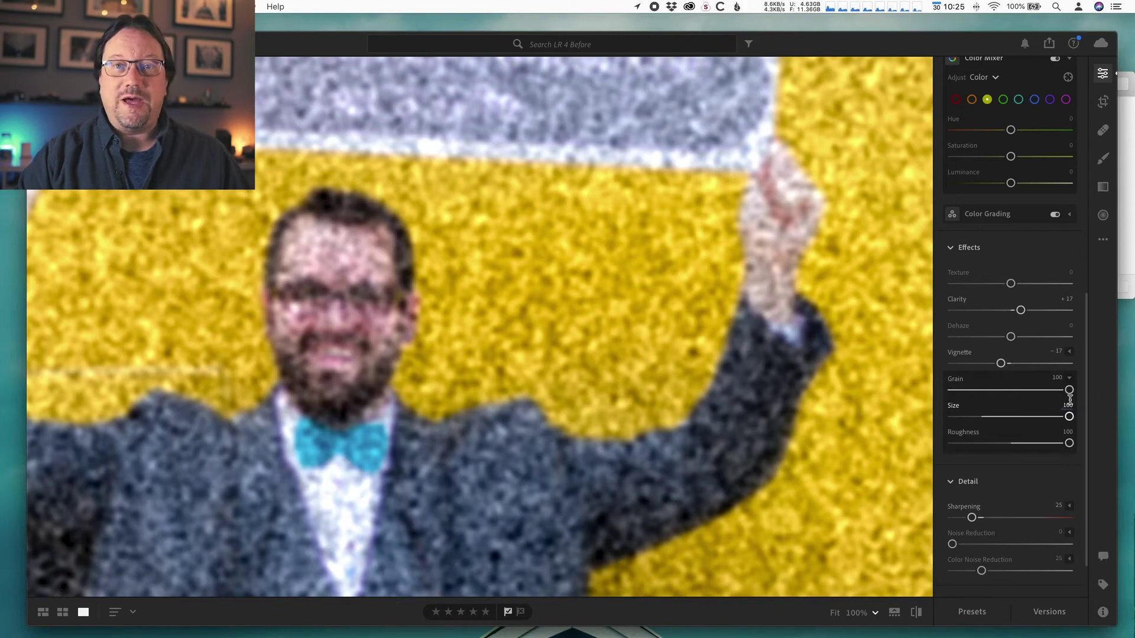
drag(1069, 390, 995, 389)
drag(1068, 417, 992, 419)
drag(1069, 444, 993, 443)
double_click(994, 443)
double_click(992, 416)
Step: Set the grain to 24, collapse its additional options and fit the whole photo in view
drag(995, 391, 980, 390)
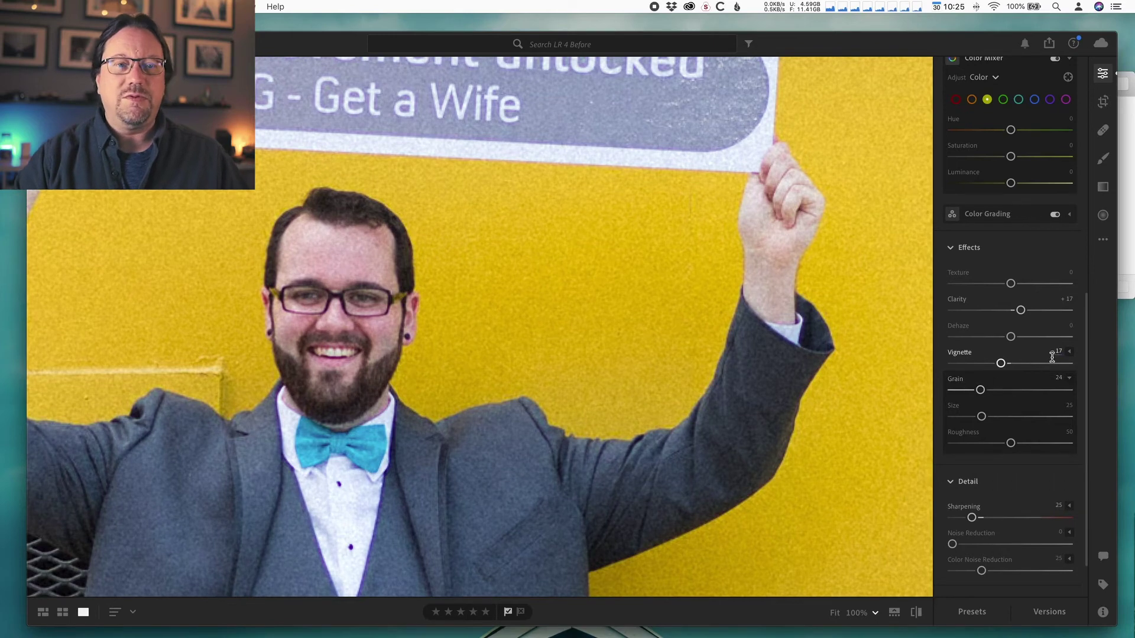
click(1070, 379)
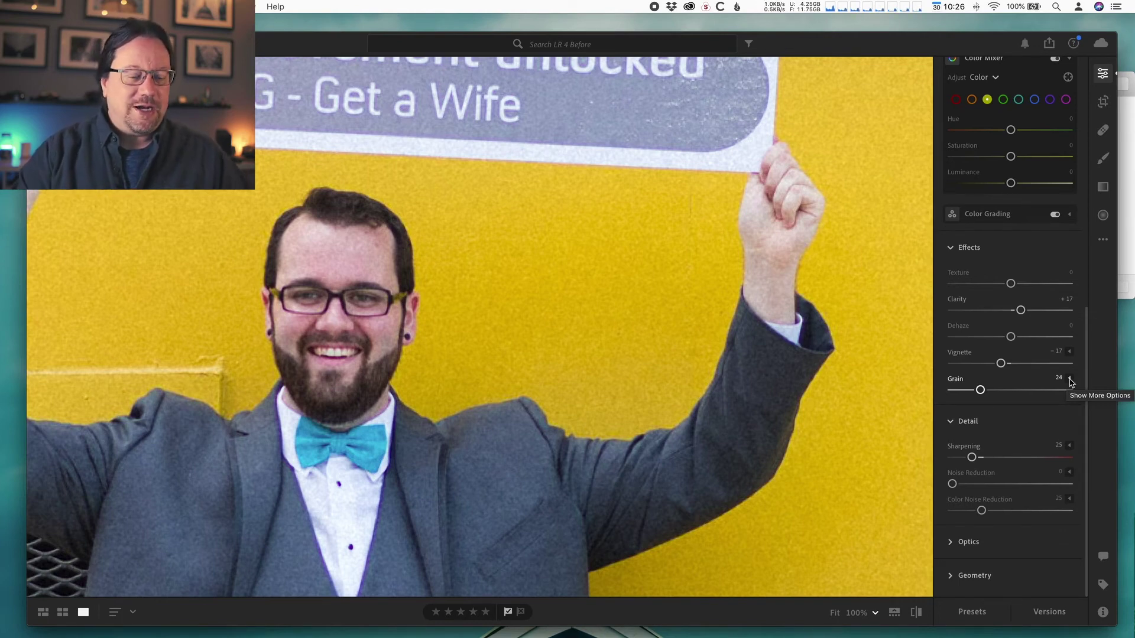
key(super+minus)
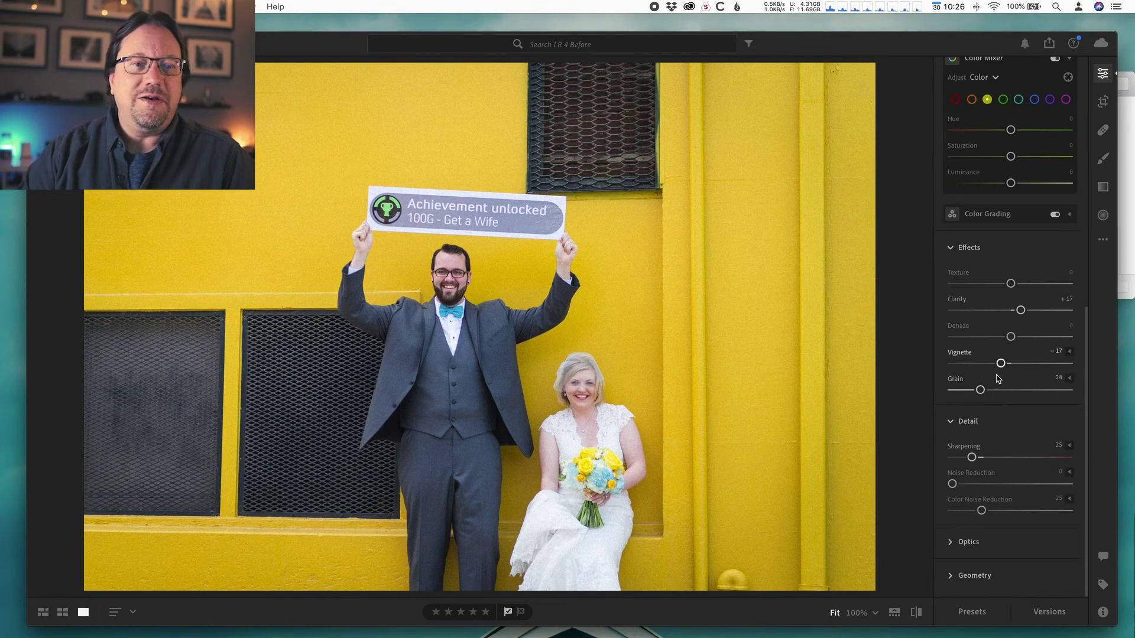
Step: Reset the grain to 0 and convert the wedding photo to black and white
double_click(982, 390)
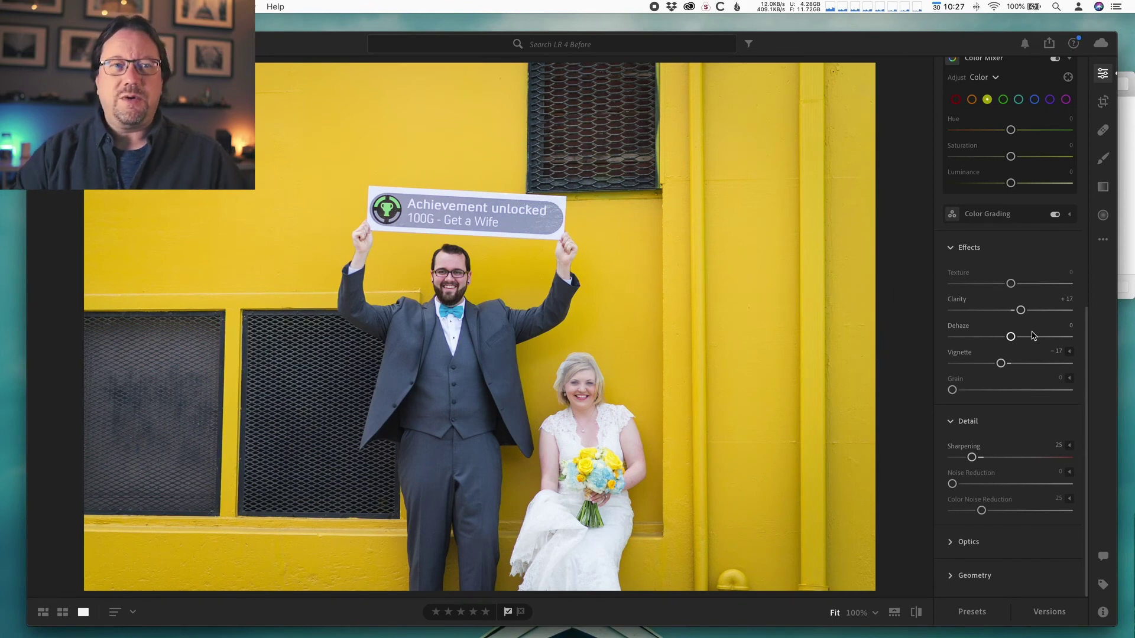
scroll(1070, 172, up, 5)
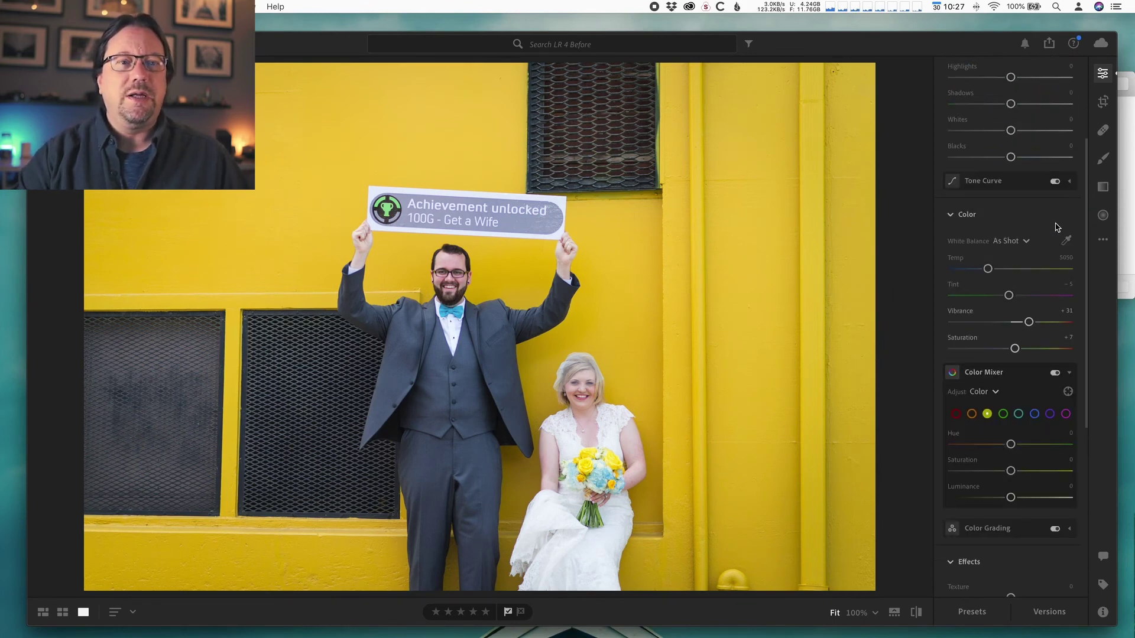
scroll(1057, 298, up, 3)
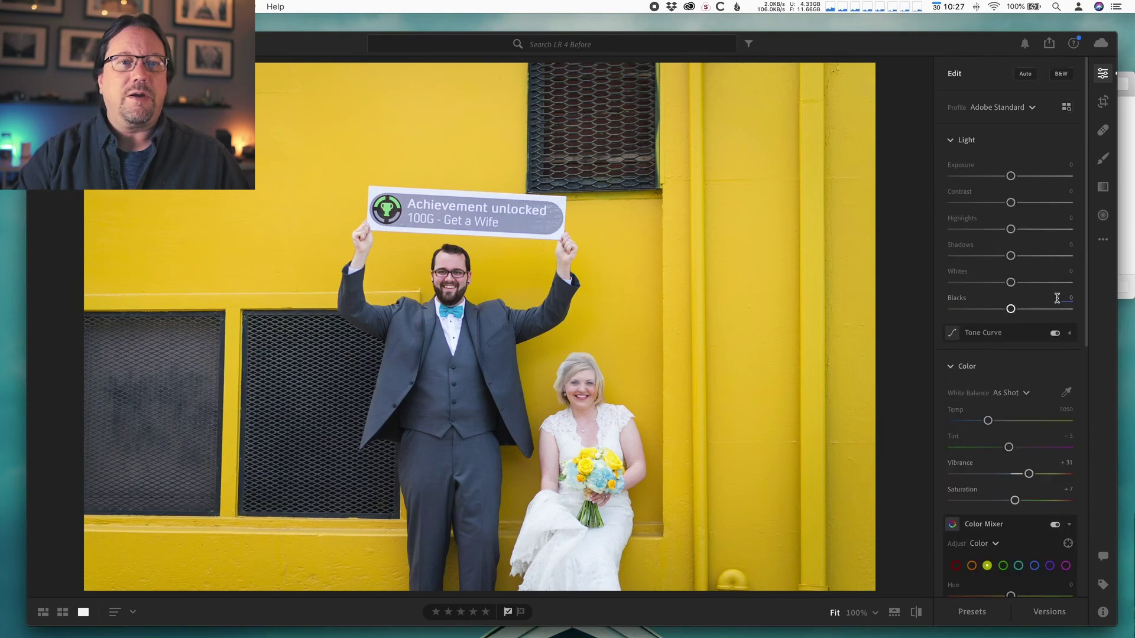
click(1061, 73)
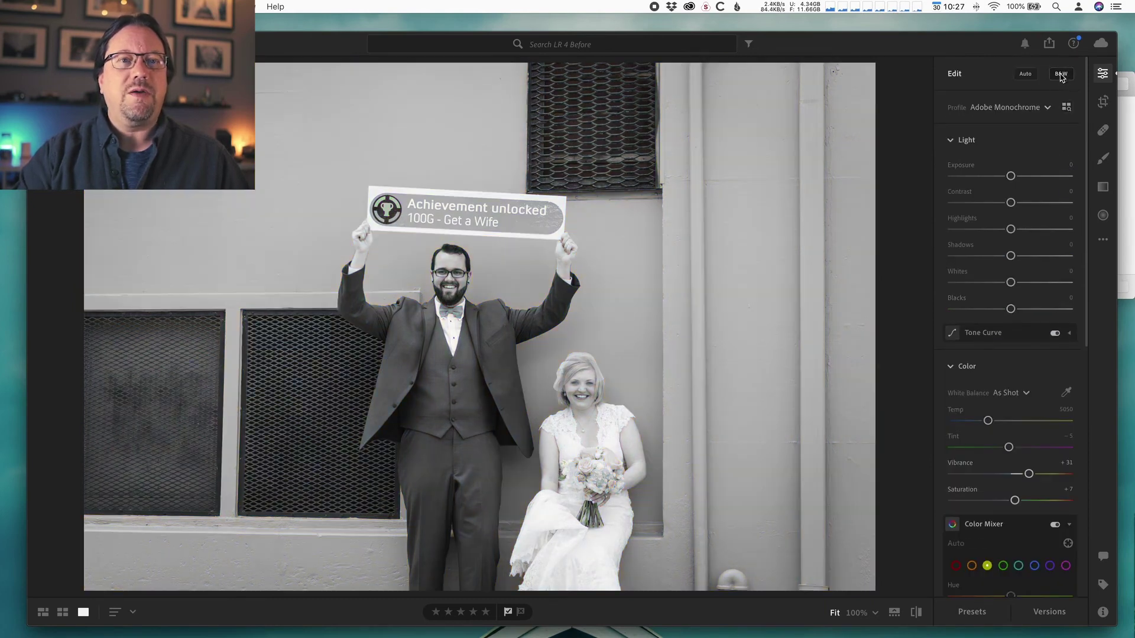
Step: Add grain at 29 to the black-and-white photo and darken the vignette to -28
scroll(1005, 408, down, 2)
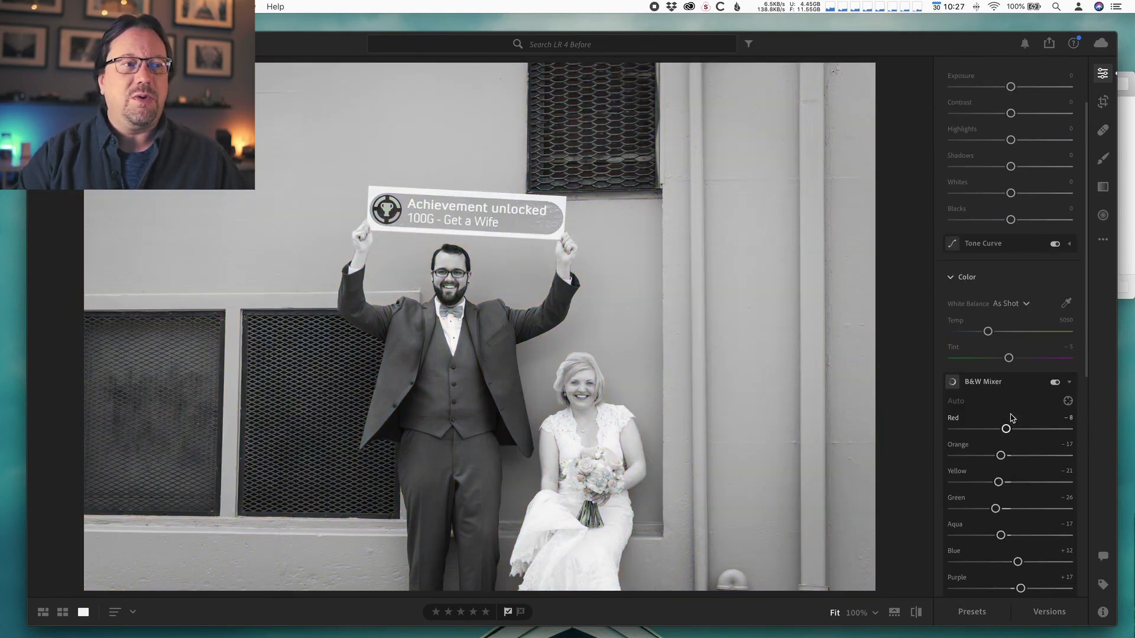
scroll(1012, 418, down, 8)
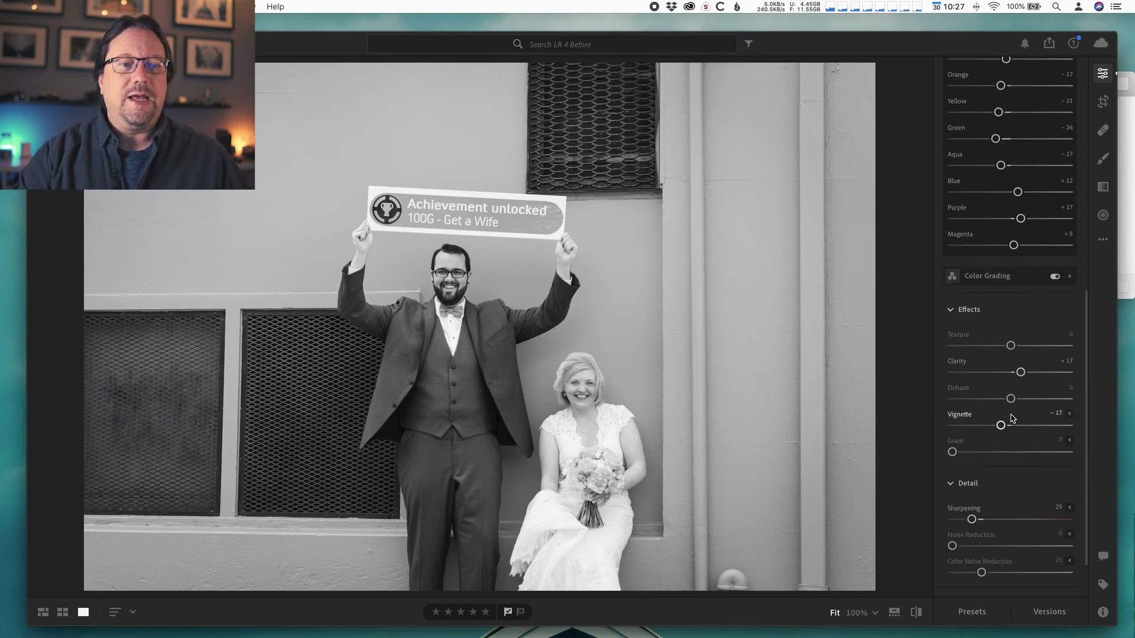
drag(953, 429, 988, 435)
scroll(1028, 384, up, 6)
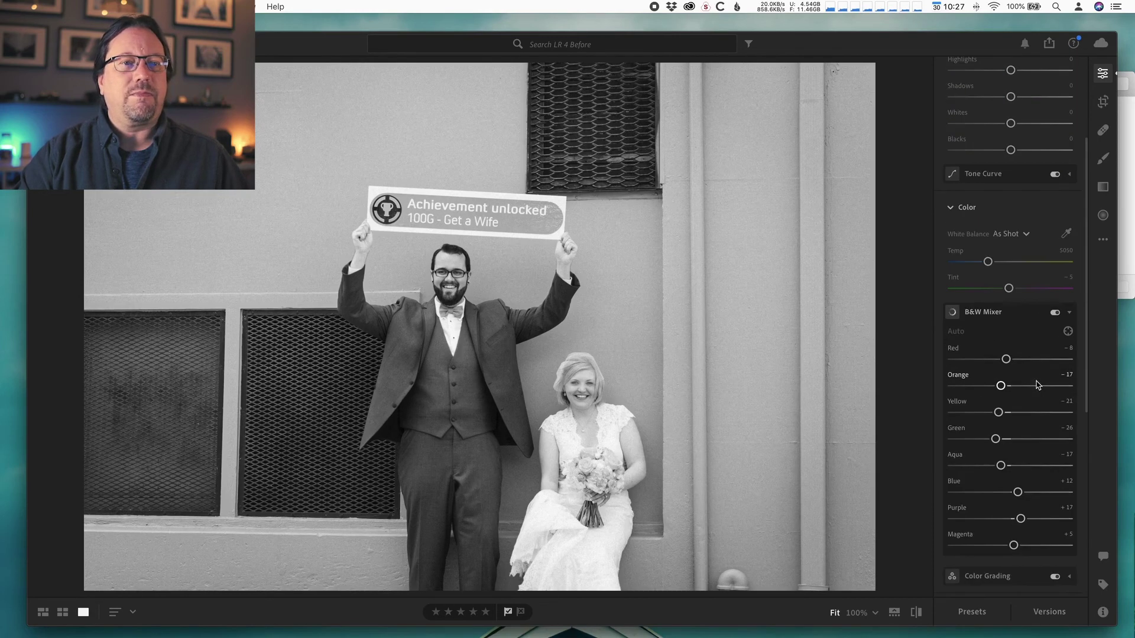
scroll(1038, 385, down, 6)
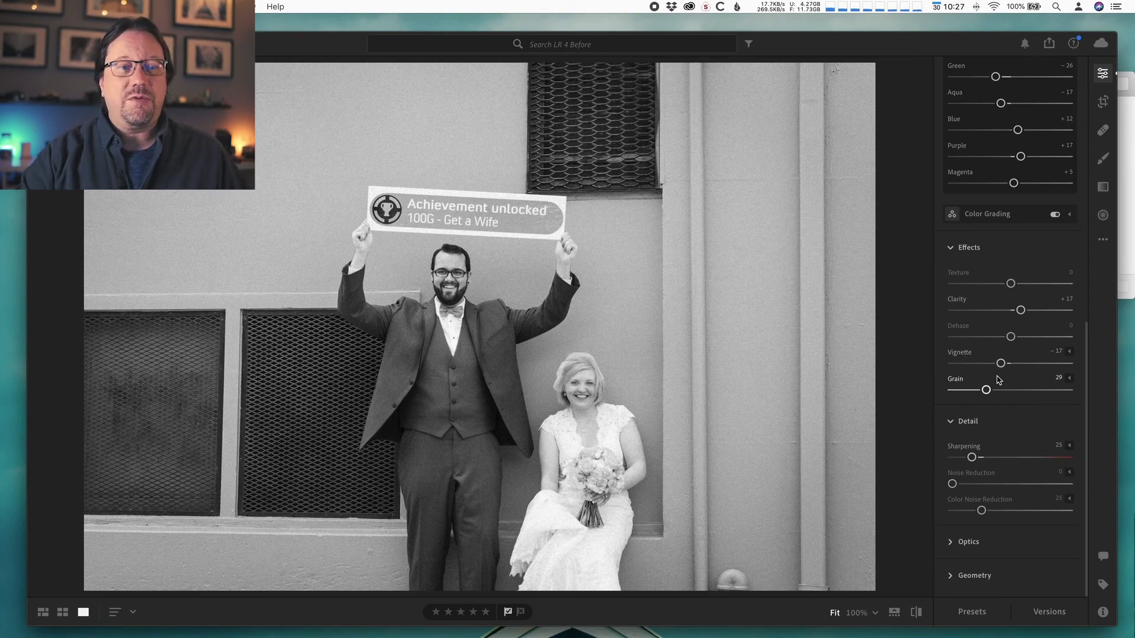
drag(1000, 362, 995, 363)
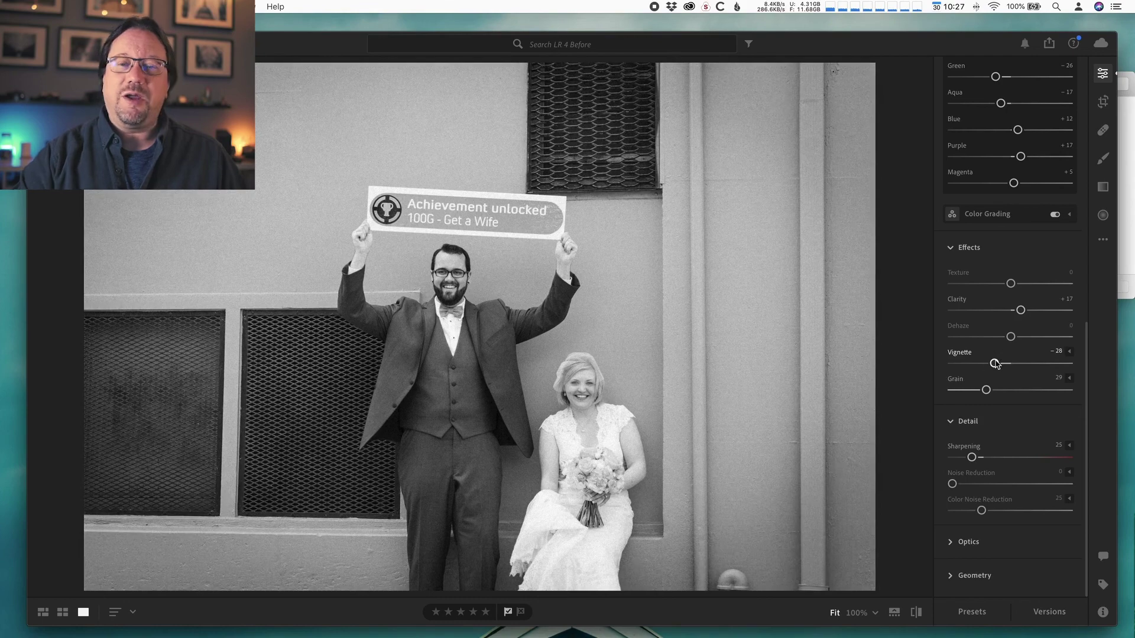